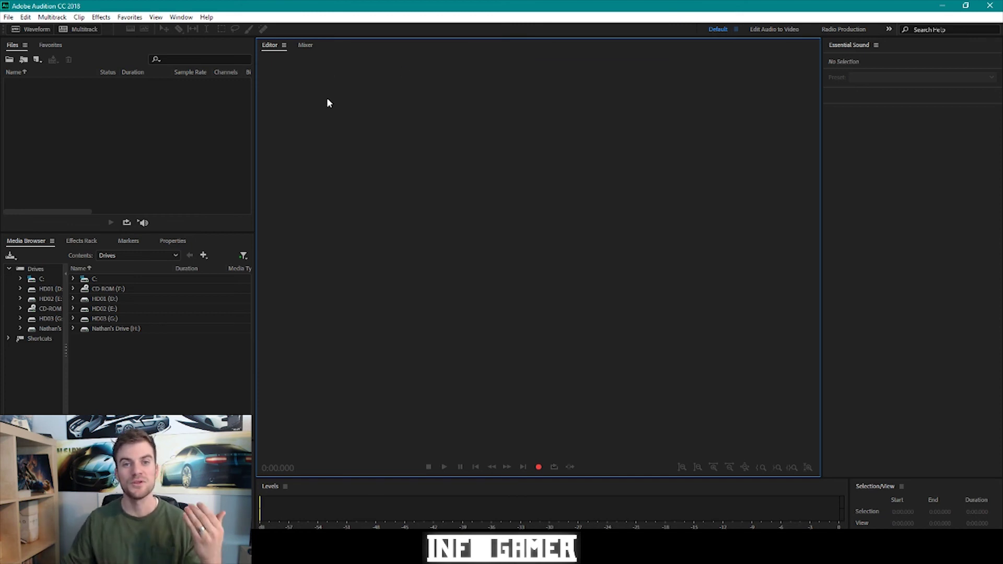
- Create a new 44100 Hz stereo audio file named ButtonClick
click(8, 19)
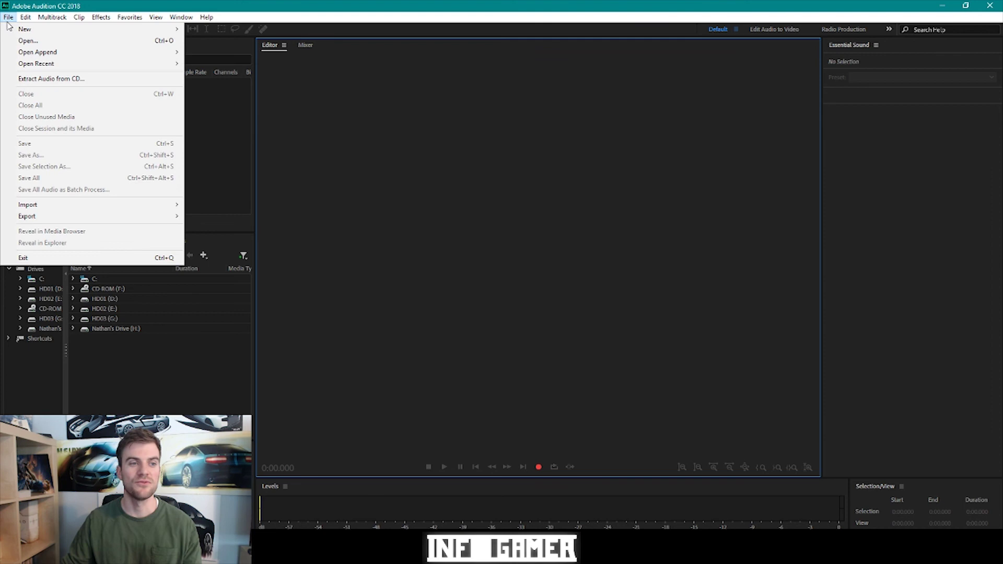
mouse_move(139, 29)
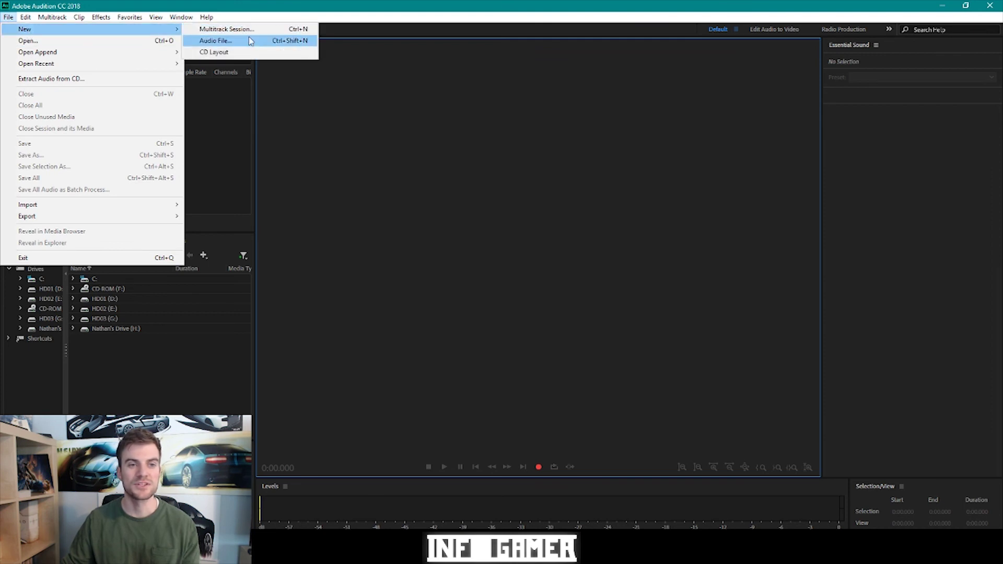
click(216, 41)
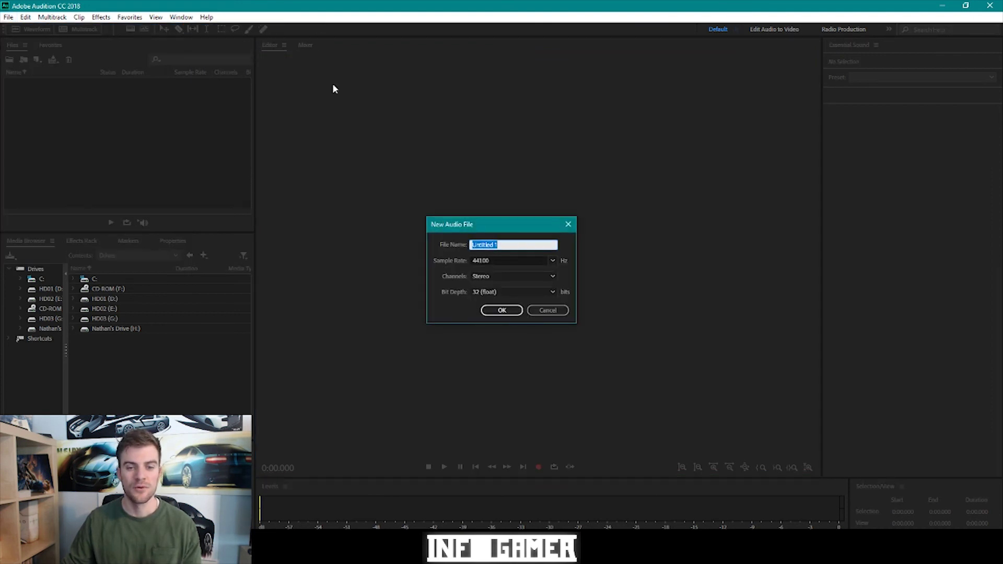
text(ButtonClick)
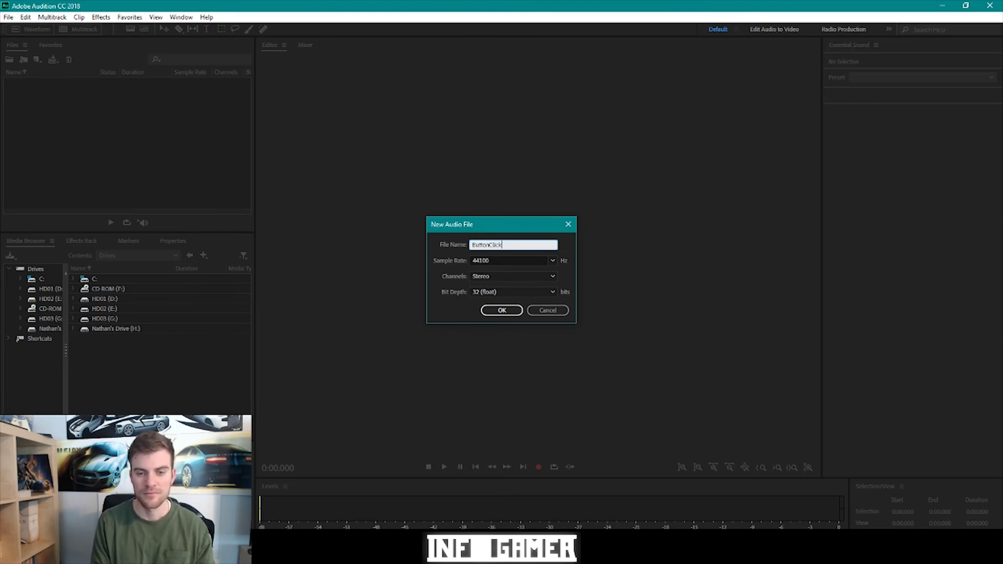
key(Return)
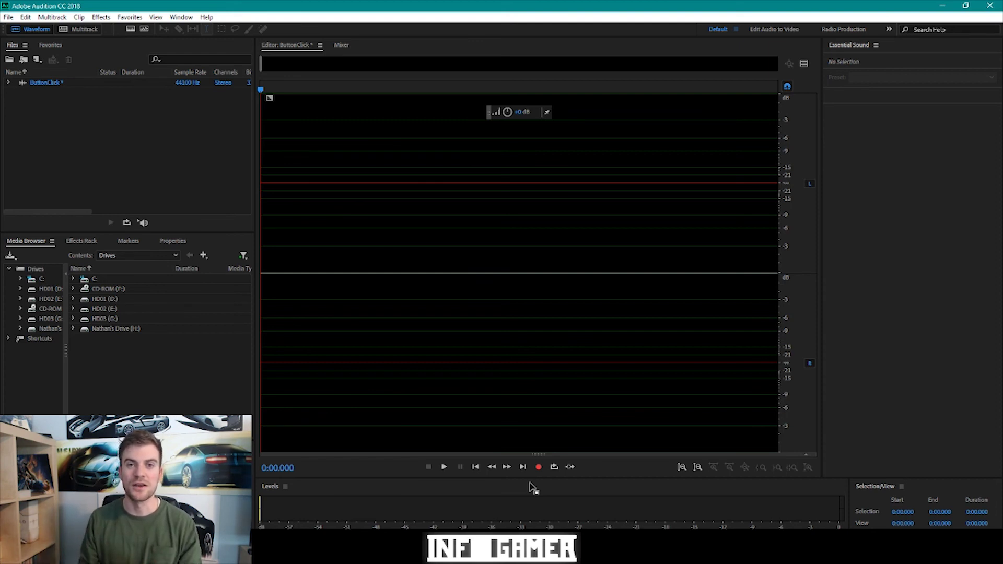
- Record about two minutes of click sounds into the ButtonClick file
click(536, 460)
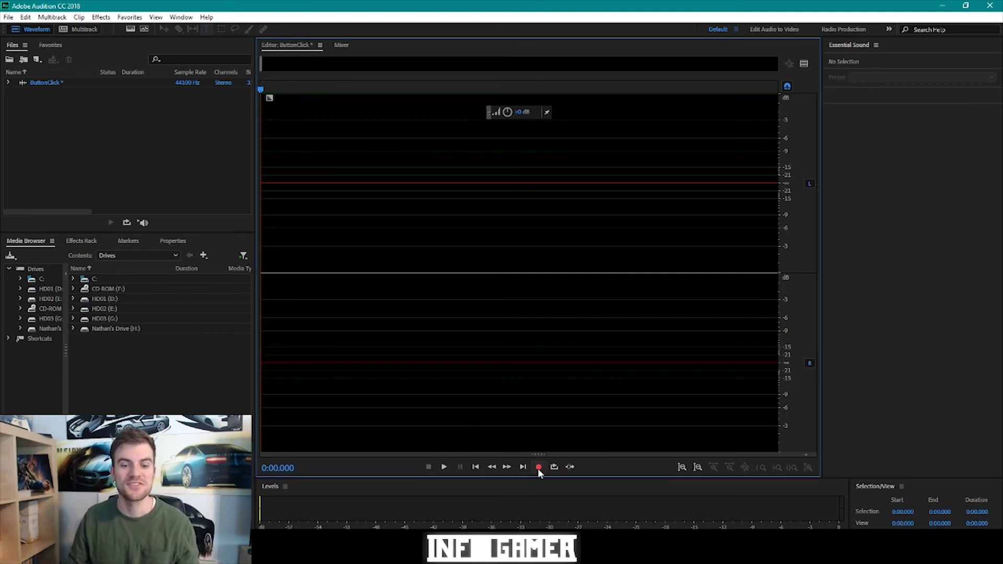
click(538, 467)
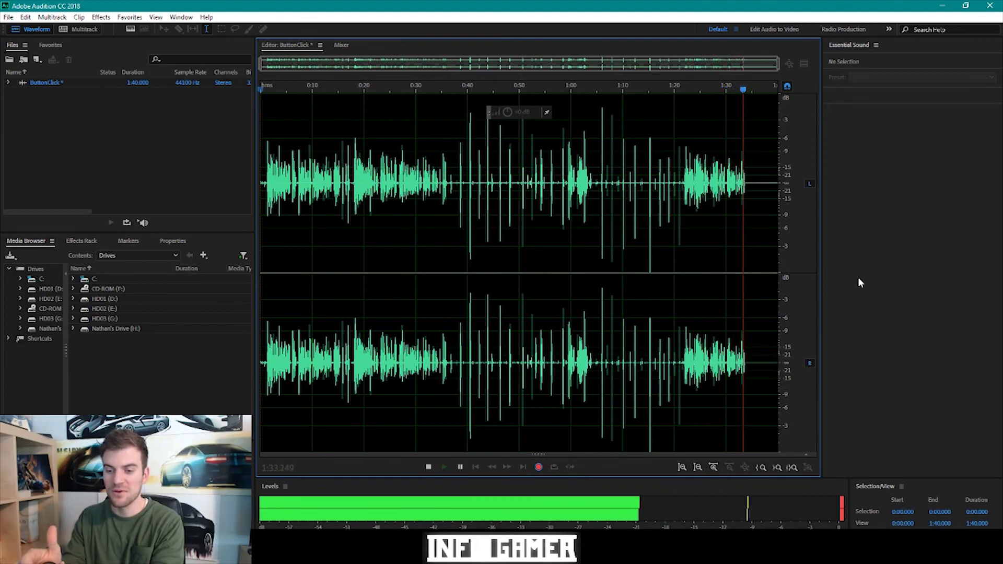
click(859, 278)
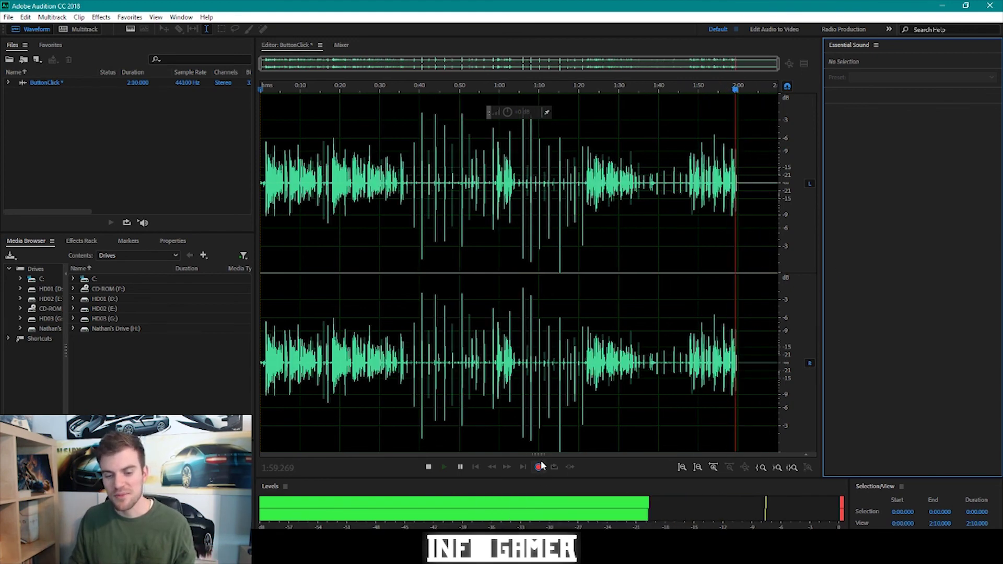
- Stop recording, then delete the opening 37 seconds and the 0:21.197–0:27.076 span
click(539, 467)
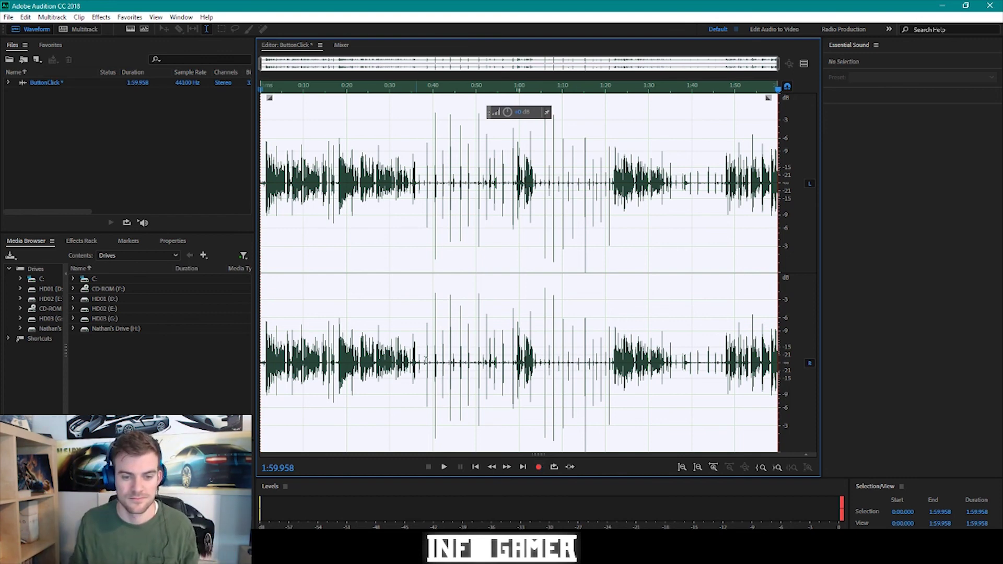
drag(423, 364, 232, 367)
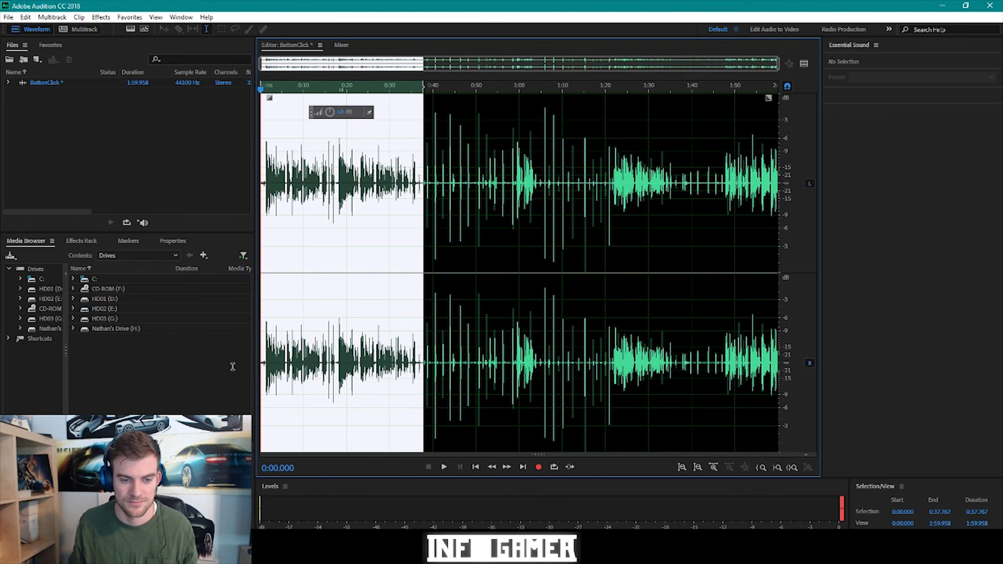
key(Delete)
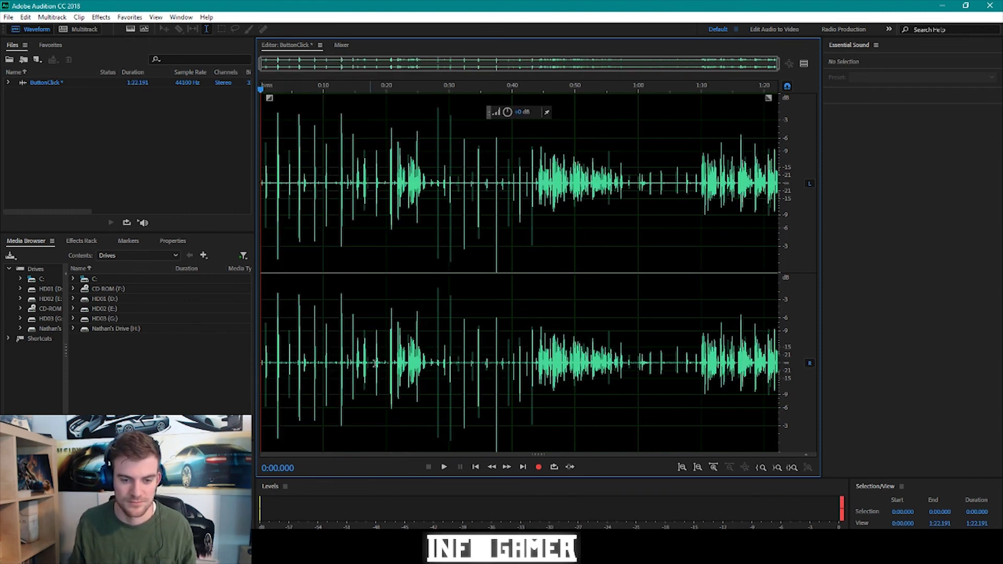
key(space)
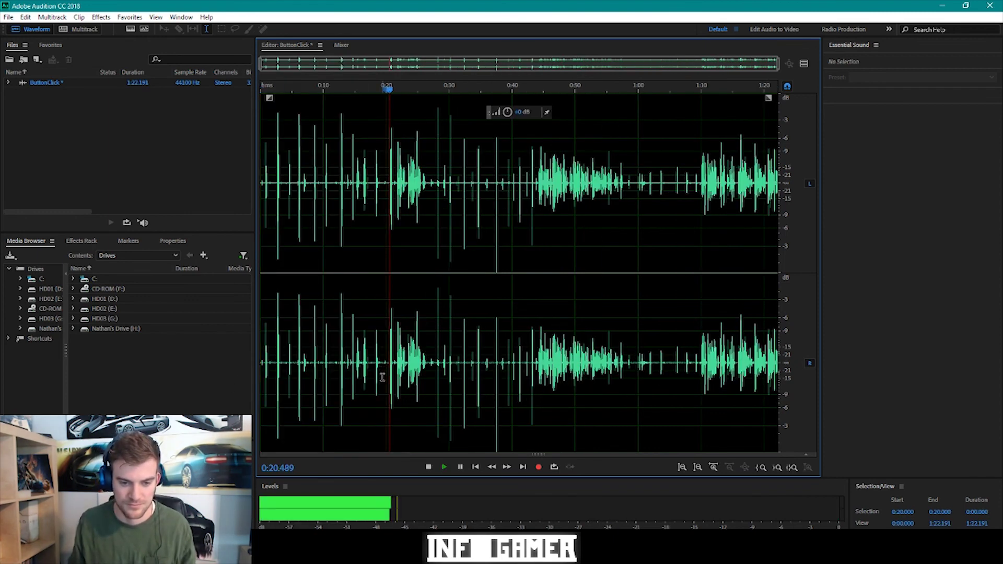
scroll(394, 375, up, 3)
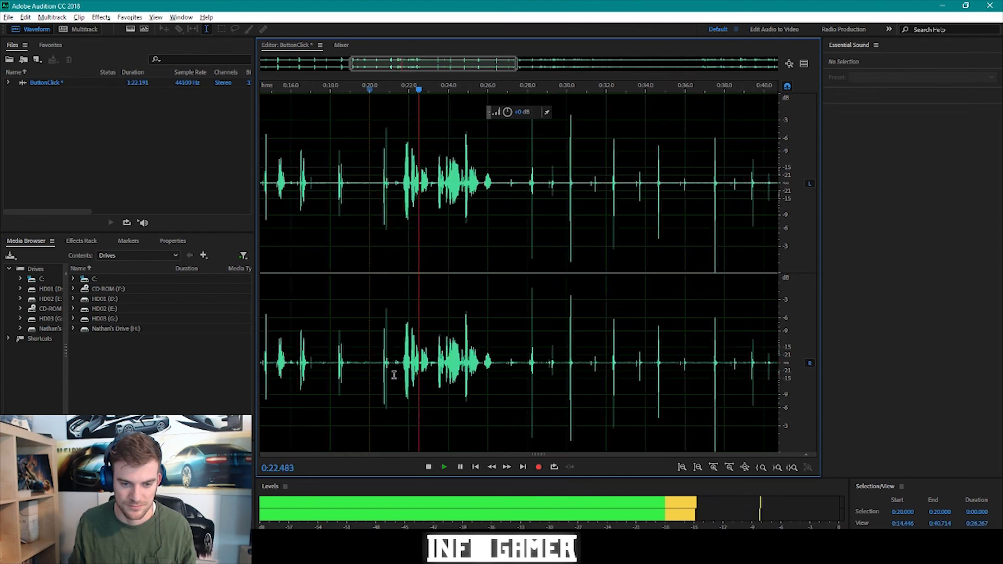
scroll(394, 374, up, 3)
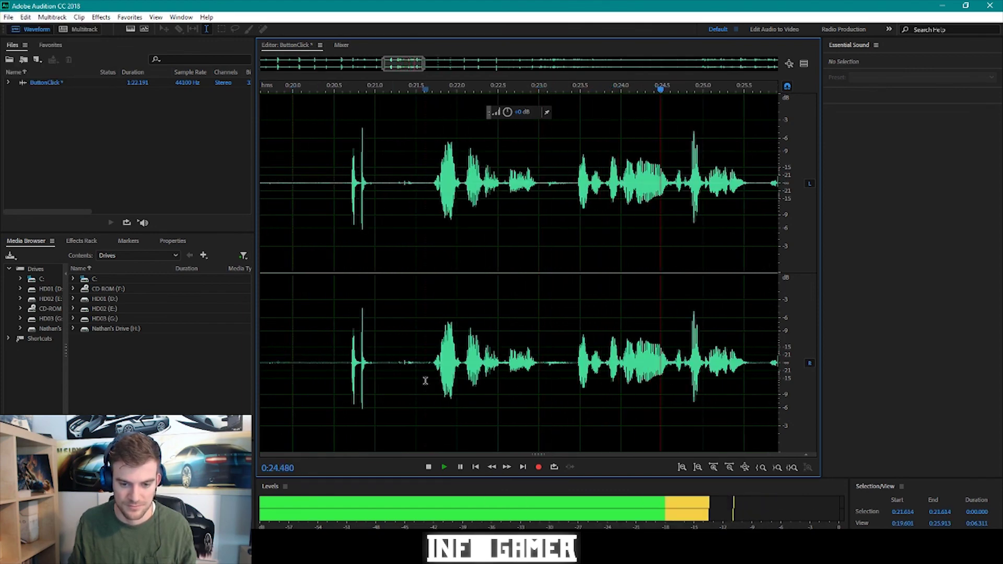
key(space)
scroll(421, 392, down, 3)
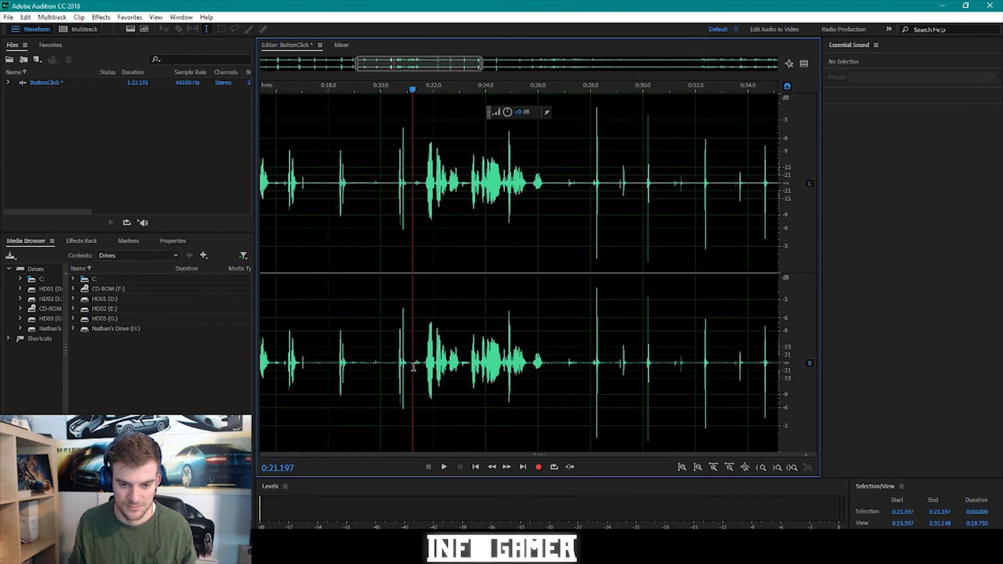
drag(413, 367, 567, 369)
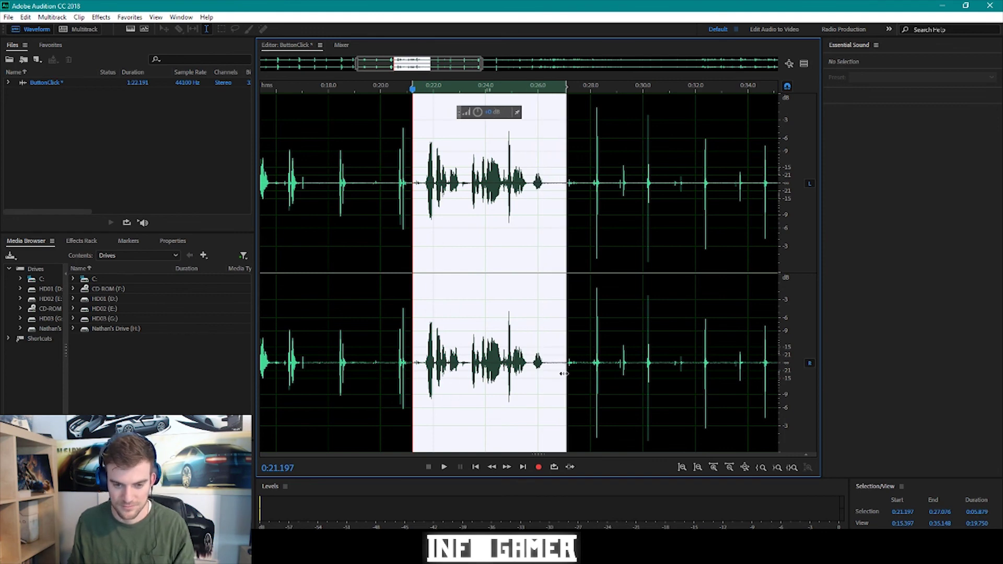
key(Delete)
- Delete the 0:38.119–0:51.610 span and everything after 0:50.463
scroll(461, 370, down, 4)
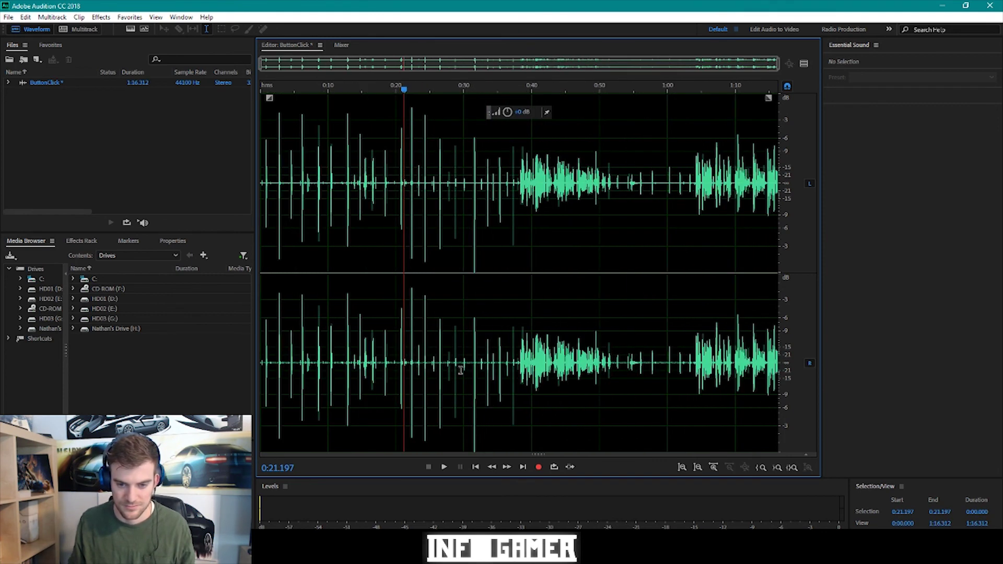
click(518, 363)
key(space)
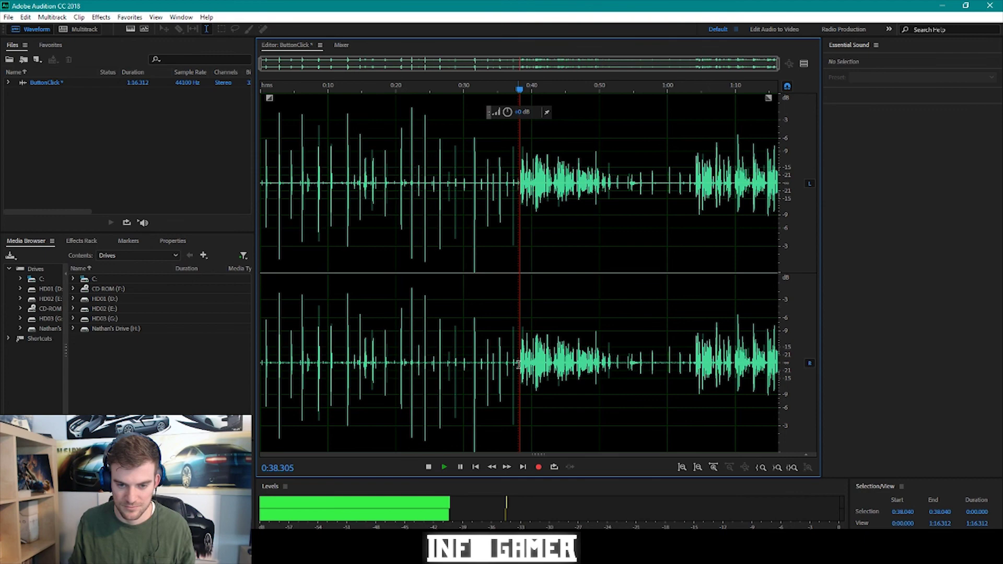
scroll(479, 369, up, 2)
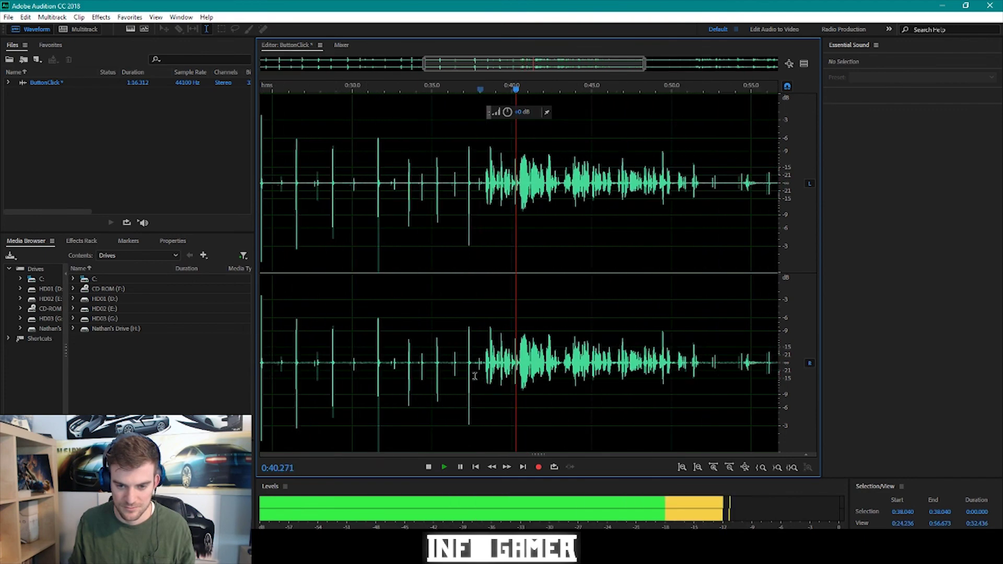
drag(479, 369, 600, 371)
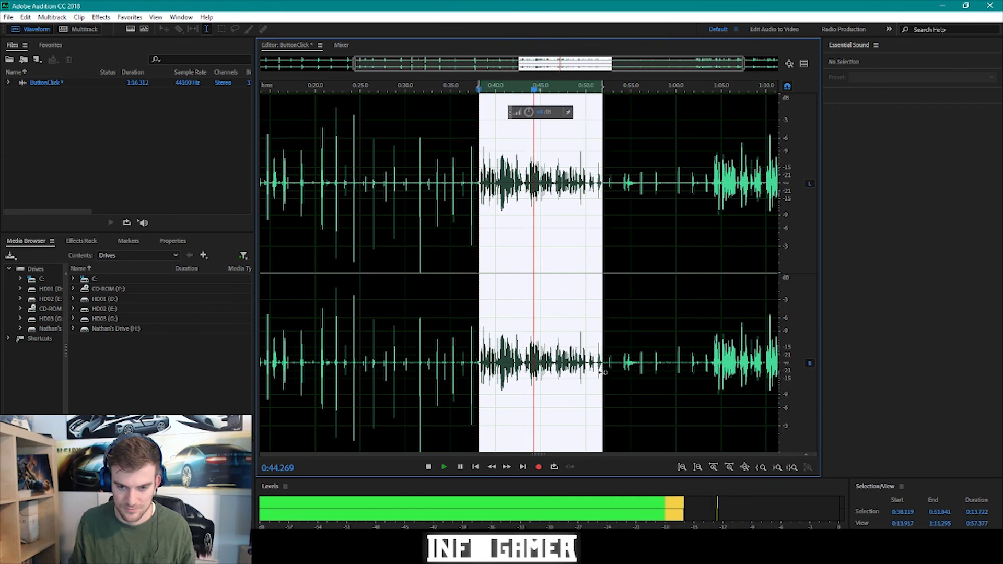
key(Delete)
scroll(606, 377, down, 1)
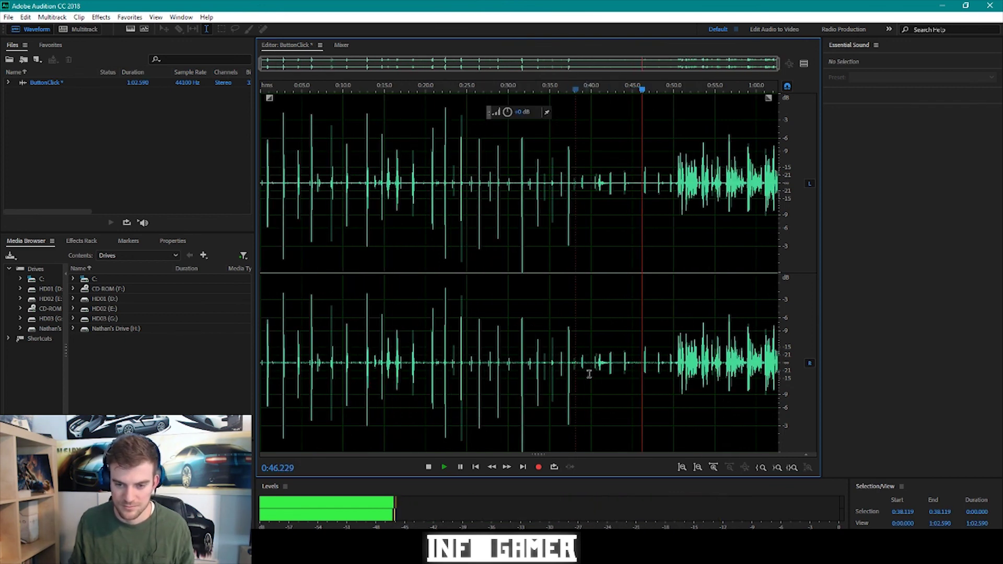
drag(678, 376, 784, 377)
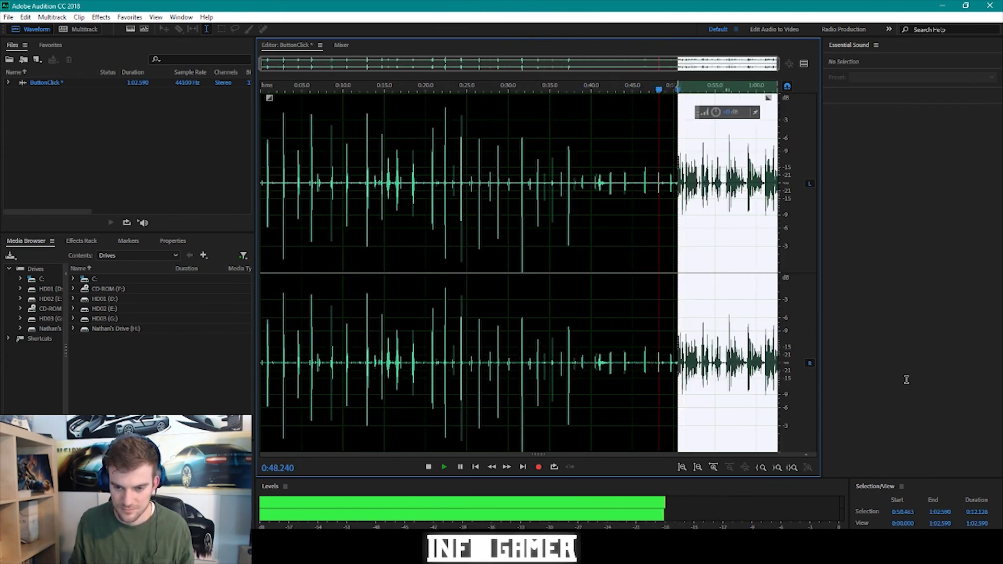
key(Delete)
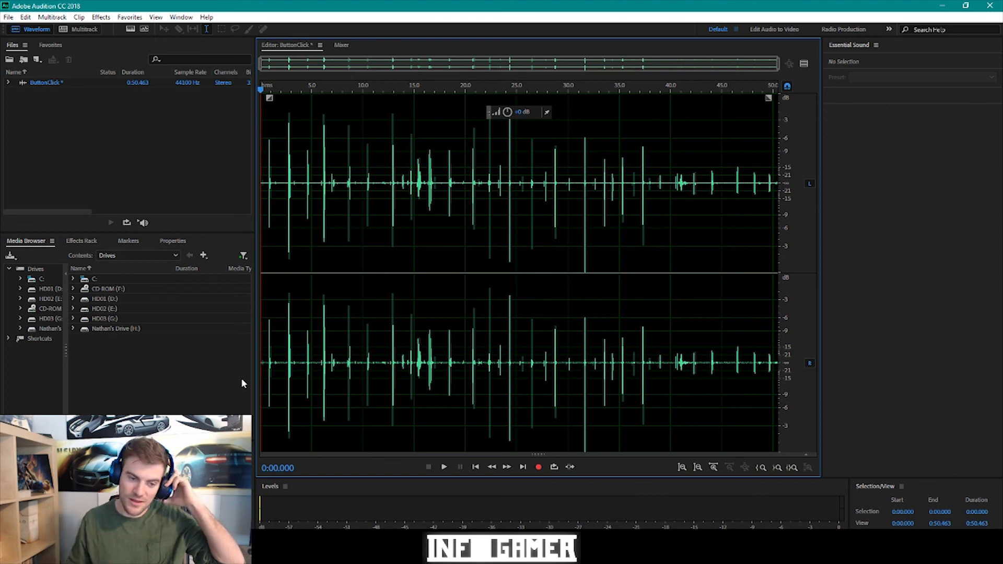
- Play the trimmed file and zoom to locate the 0:13.751–0:16.960 stretch
click(444, 467)
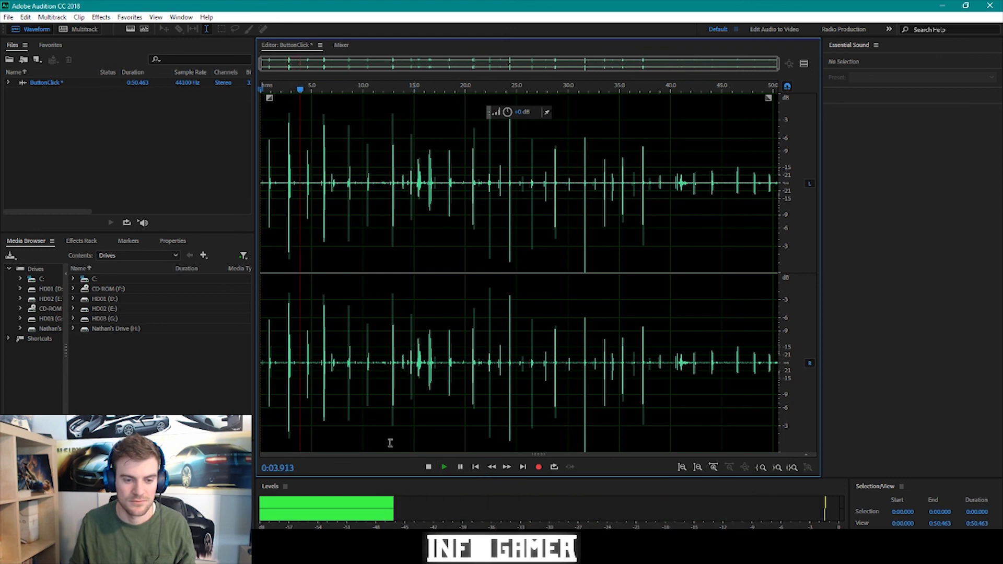
scroll(309, 400, up, 3)
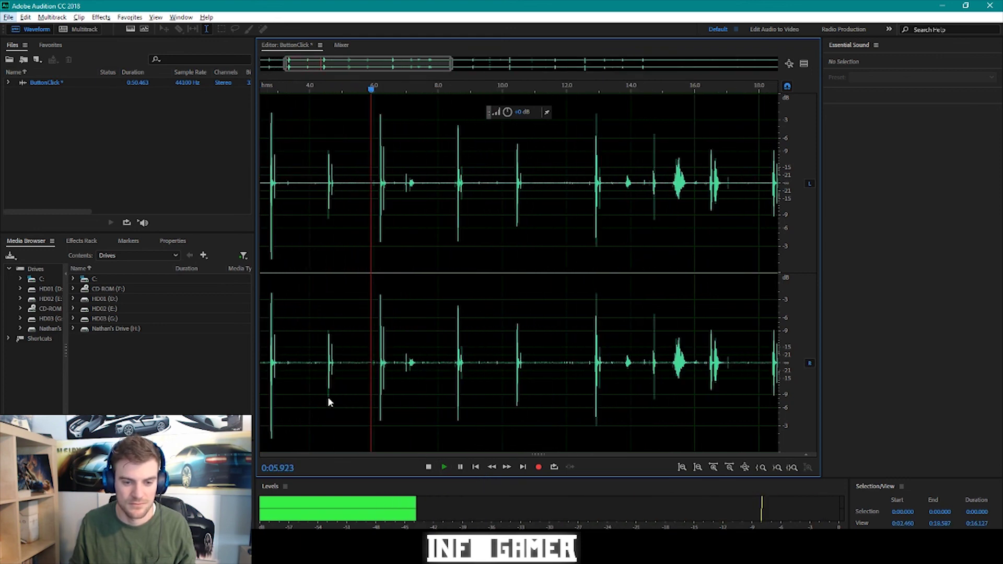
scroll(422, 402, down, 1)
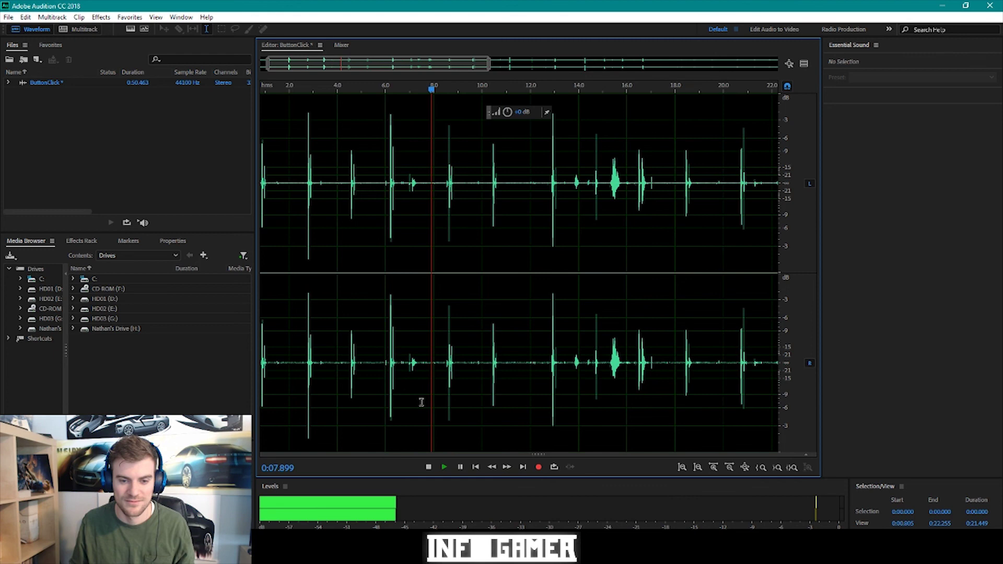
scroll(421, 402, down, 1)
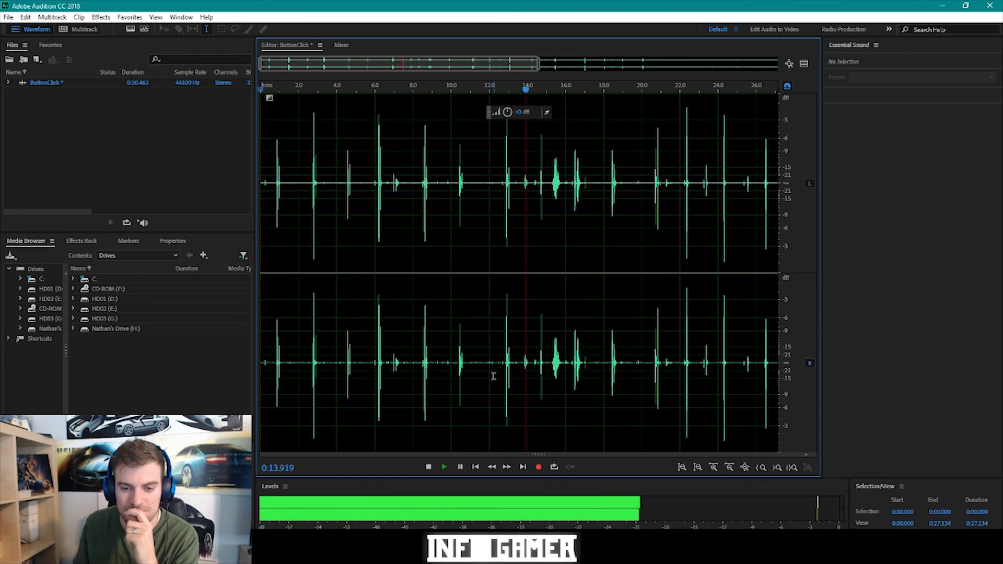
scroll(493, 376, down, 1)
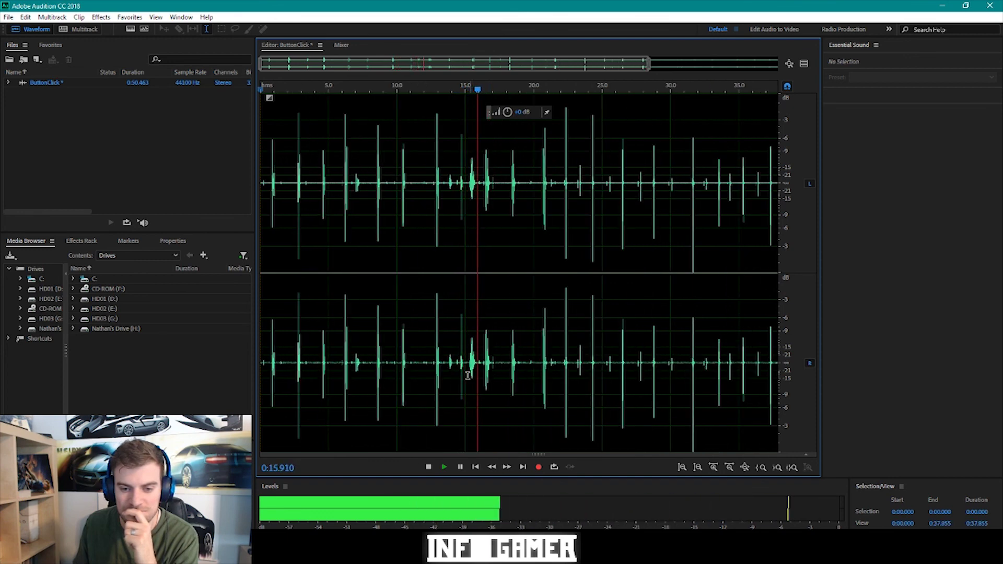
- Delete the 13.751–16.960 s stretch, leaving ButtonClick 0:46.835 long
drag(449, 368, 492, 369)
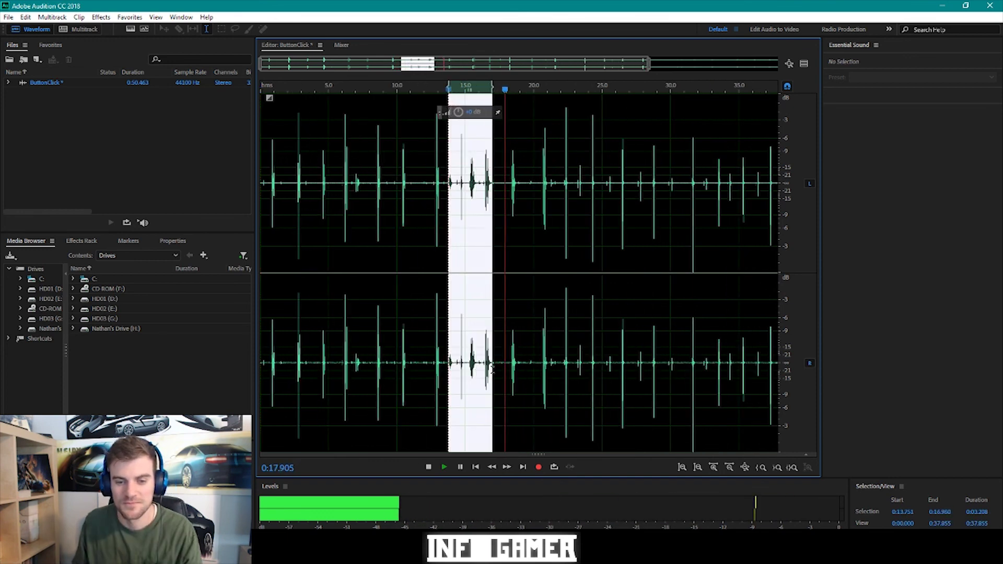
key(Delete)
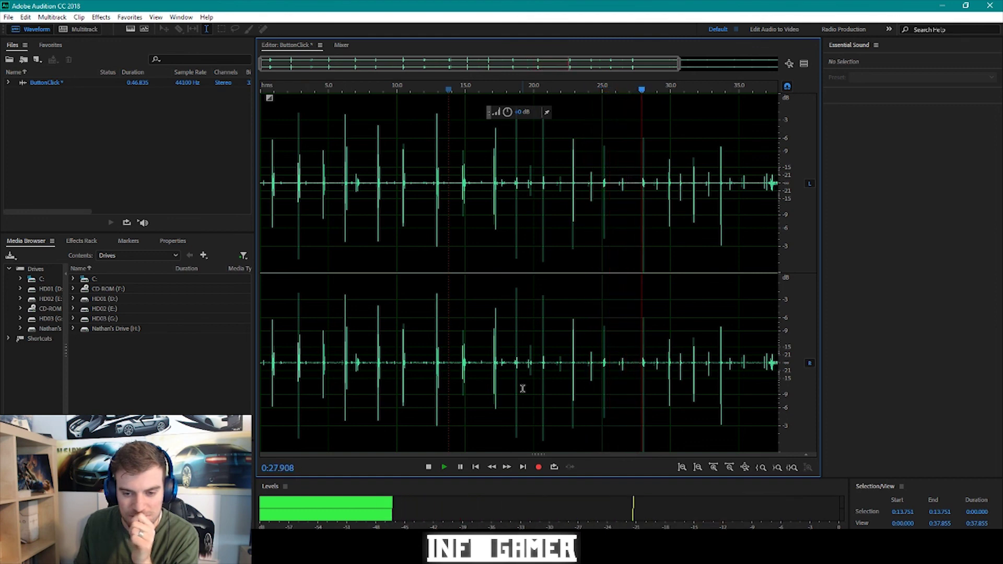
scroll(523, 388, down, 1)
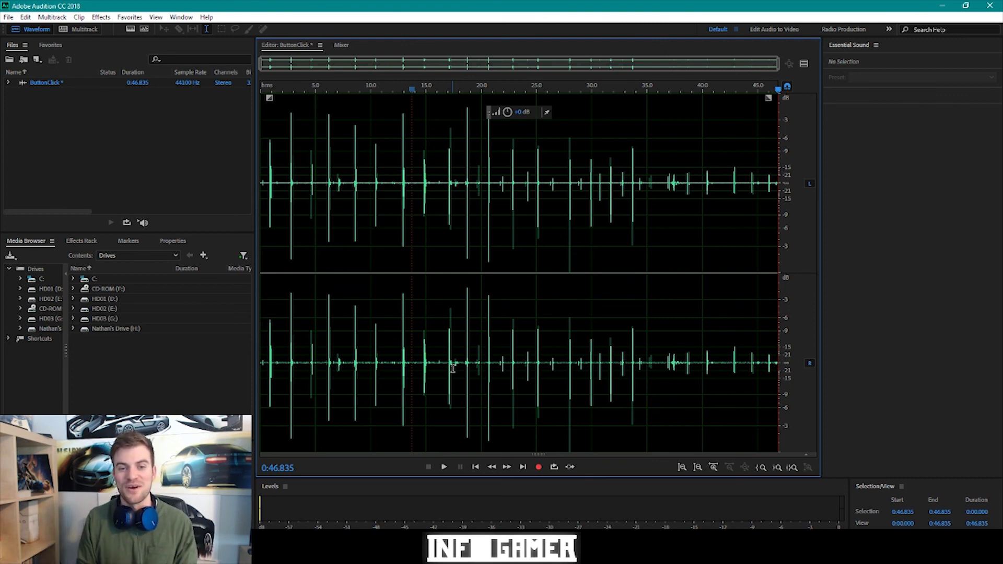
- Delete the long middle section from 14.130 s to 34.405 s
drag(417, 360, 640, 351)
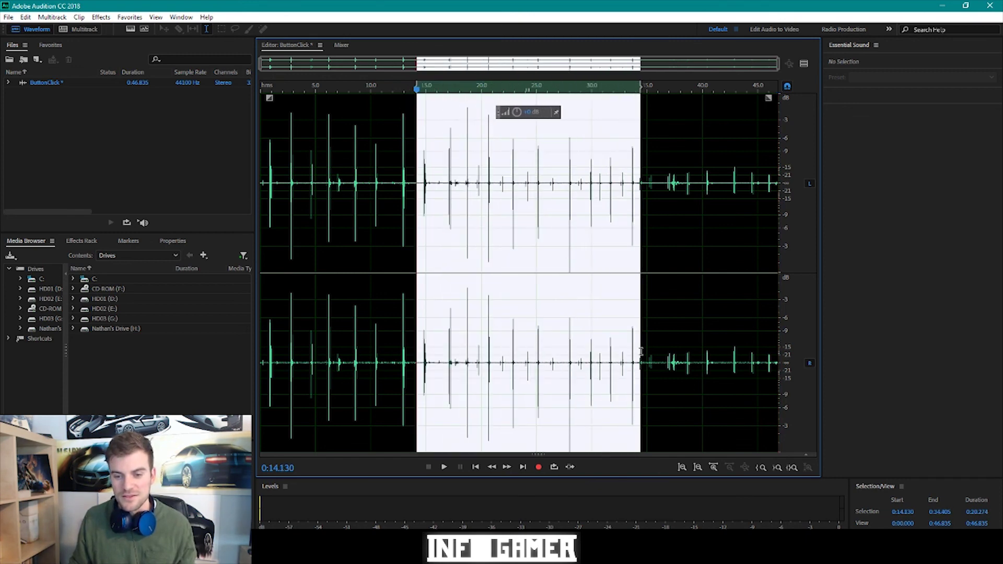
key(Delete)
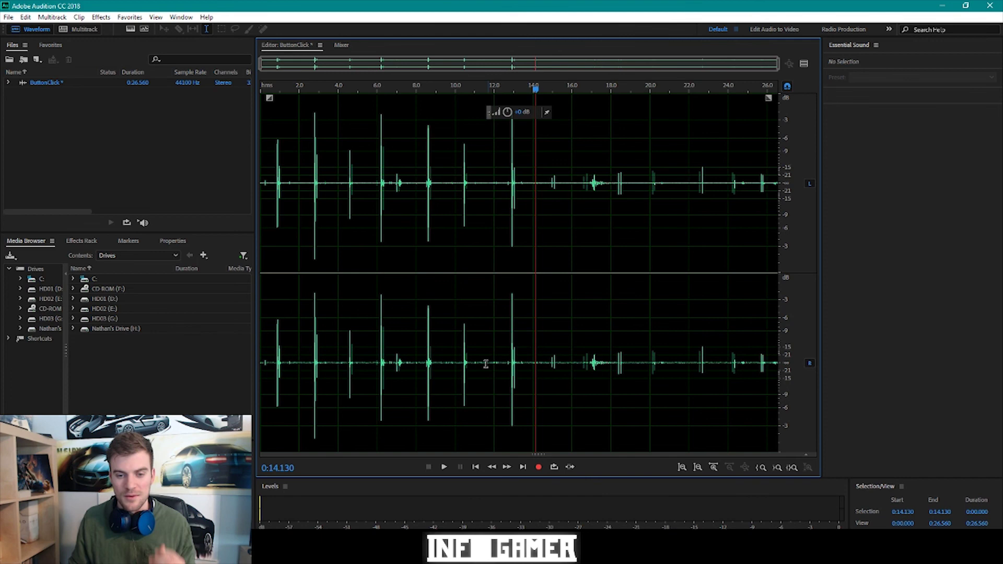
drag(265, 381, 244, 377)
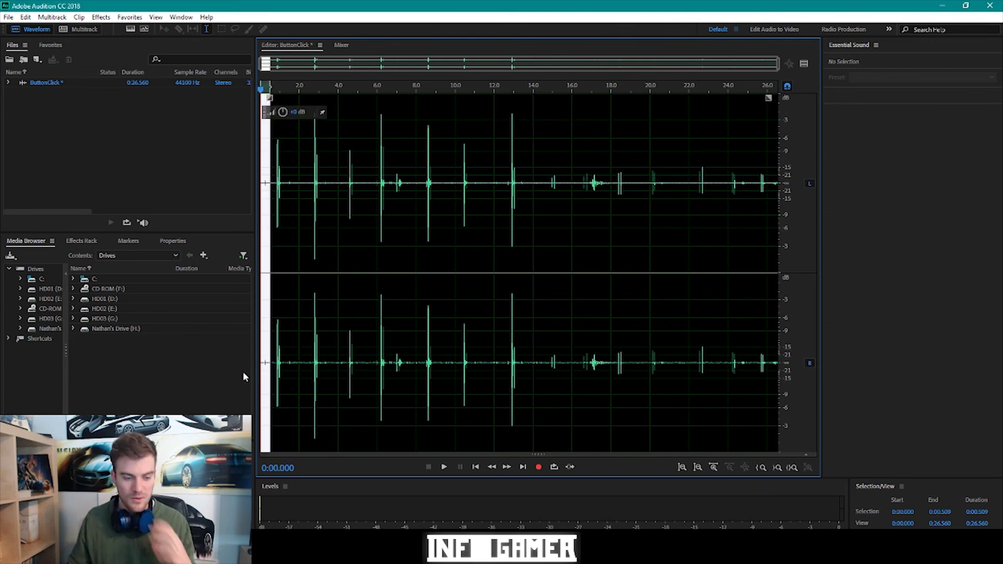
click(263, 372)
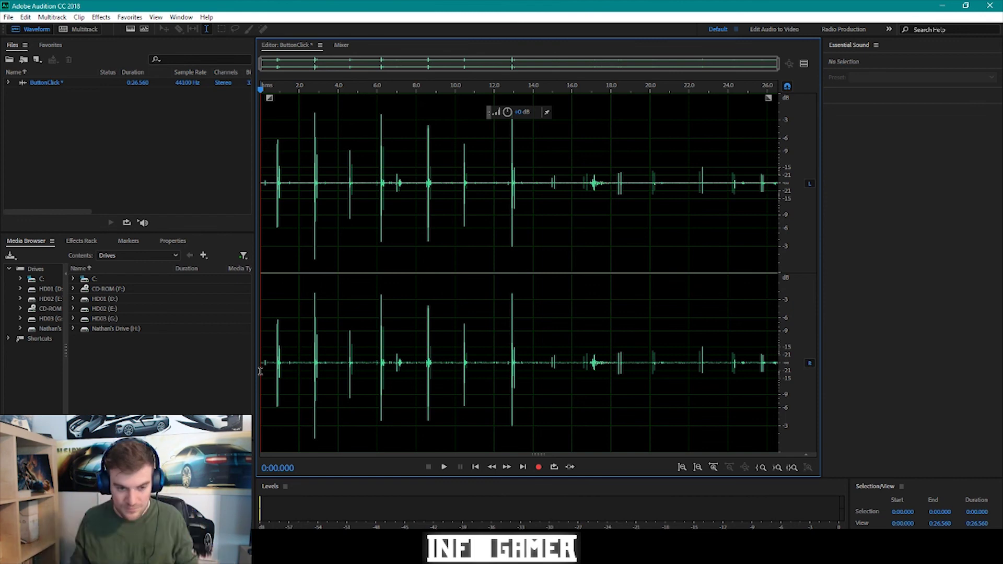
- Play from the start and delete the short 6.807–7.450 s piece
key(space)
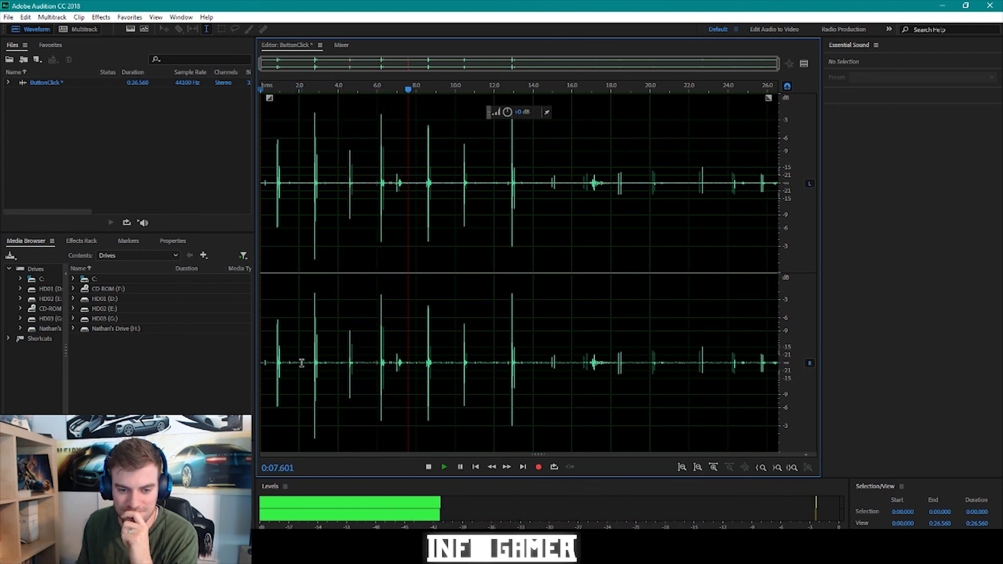
drag(393, 363, 403, 363)
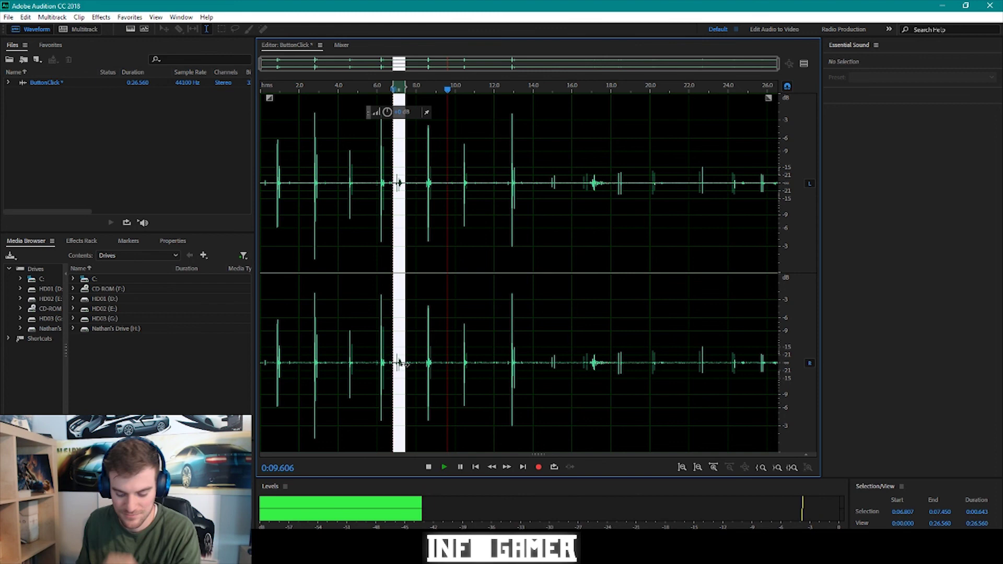
key(Delete)
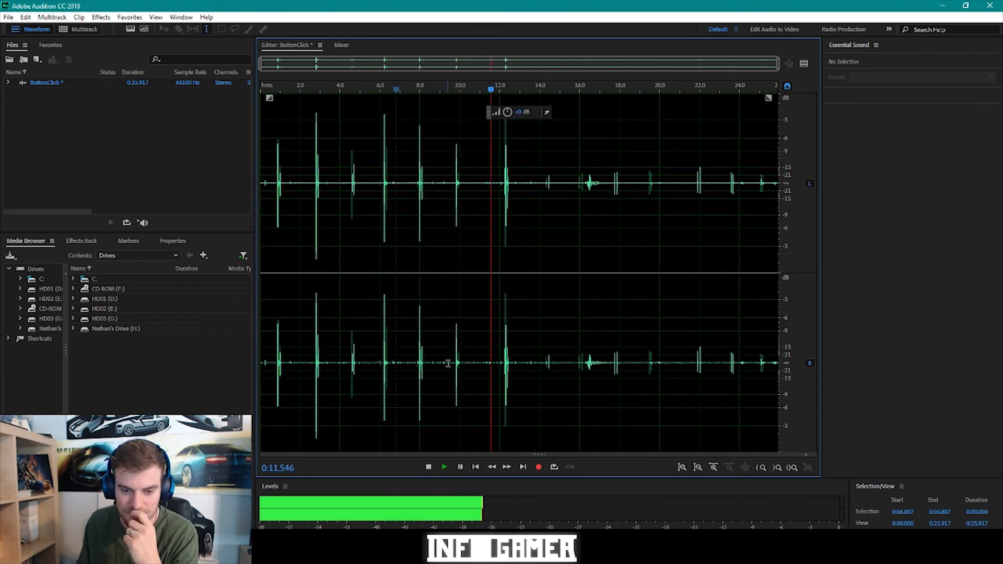
click(447, 363)
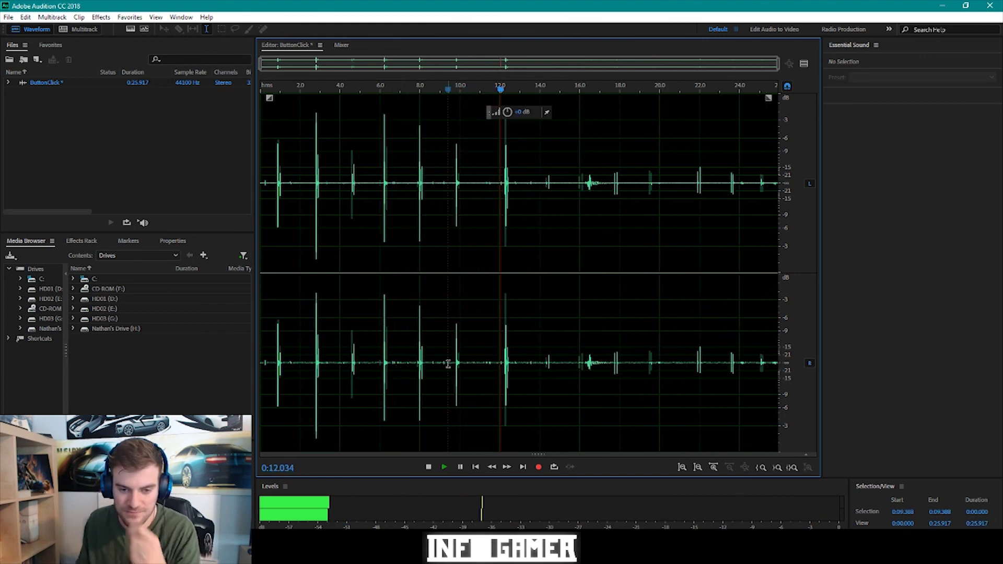
click(451, 86)
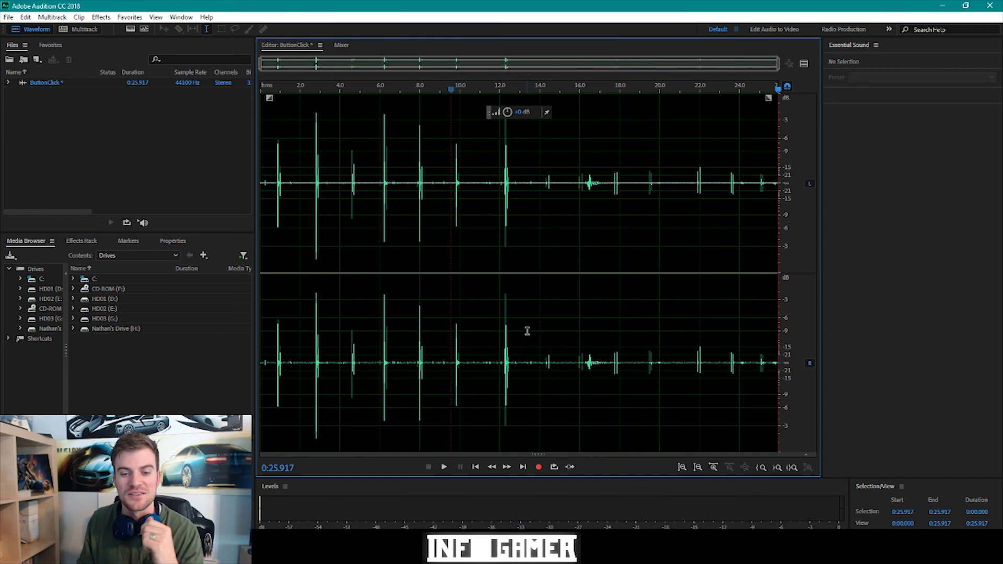
- Delete the first 13.4 s, then the first 9.8 s, then everything after 1.242 s
drag(528, 331, 191, 363)
key(Delete)
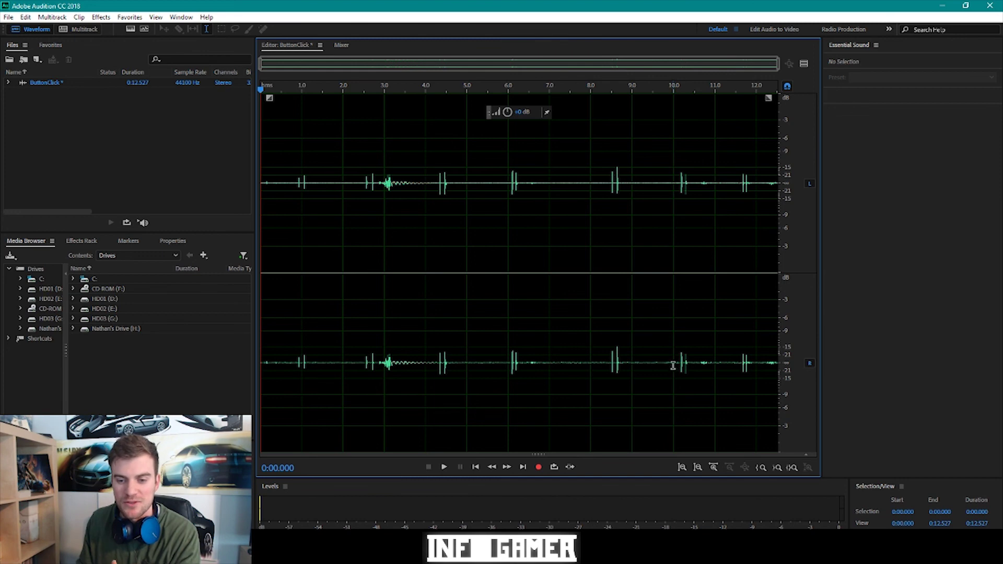
drag(665, 365, 219, 399)
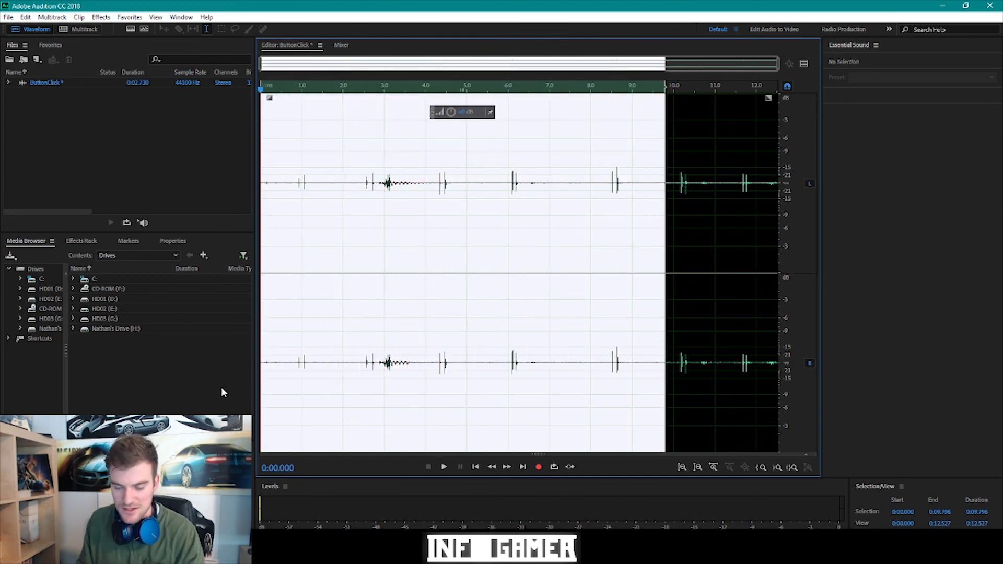
key(Delete)
drag(497, 360, 959, 323)
key(Delete)
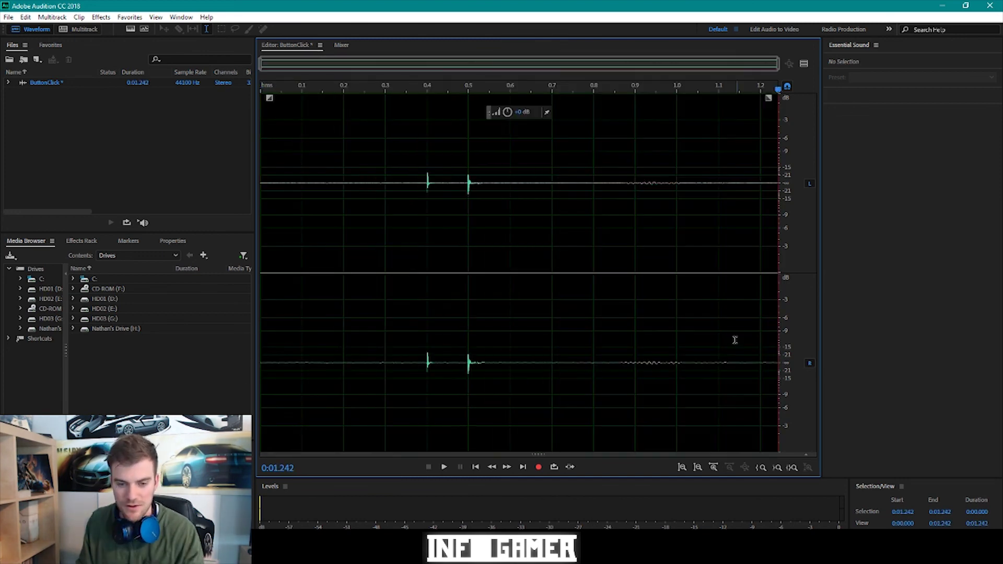
- Cut the tail after 0.600 s and the first 0.350 s, then play the 0.250 s click
drag(509, 358, 784, 361)
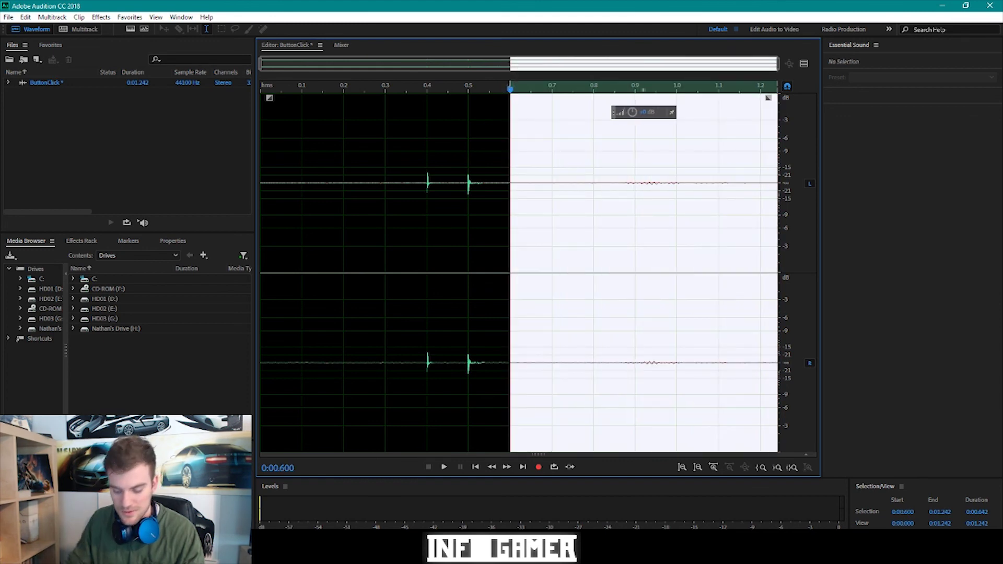
key(Delete)
drag(562, 359, 3, 365)
key(Delete)
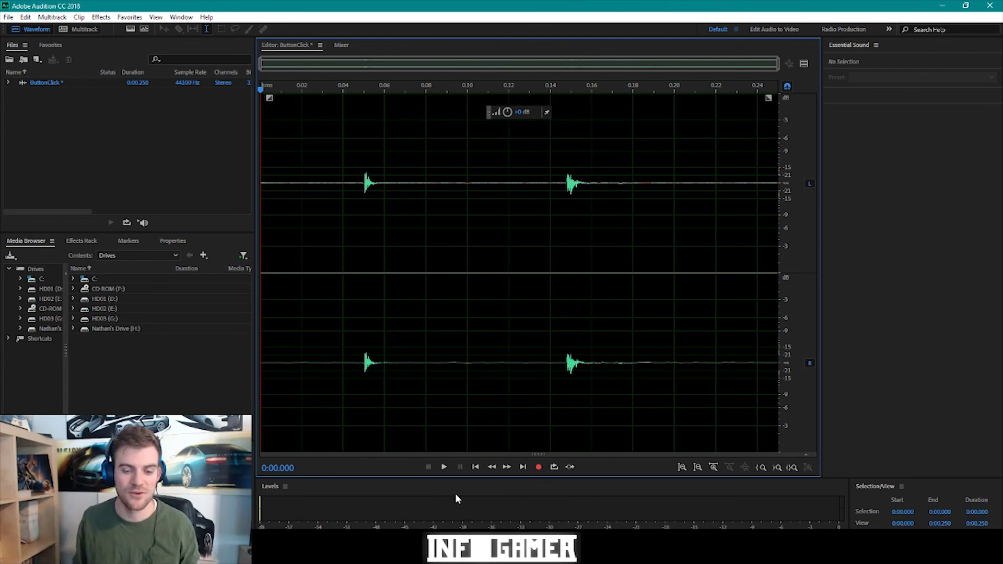
click(444, 467)
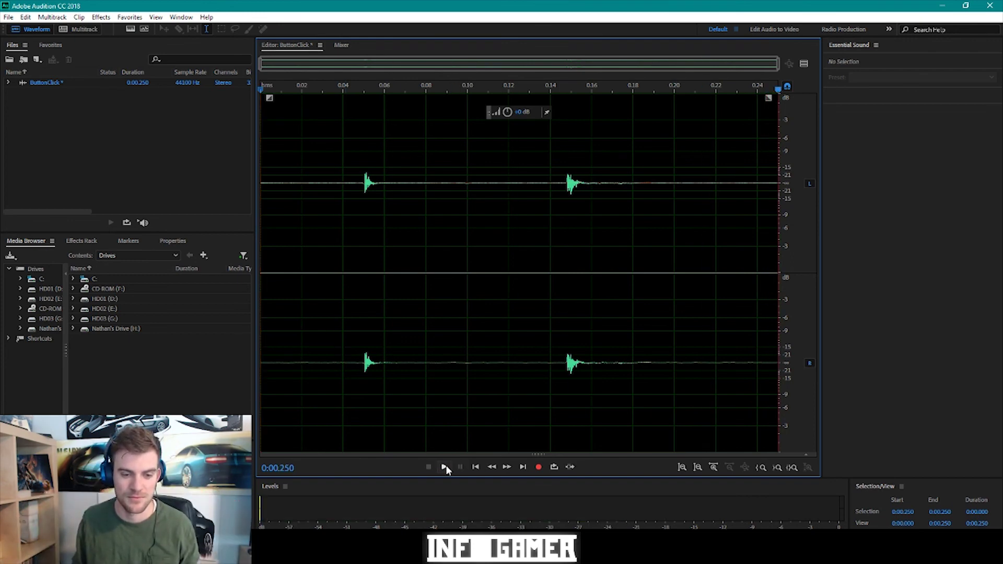
click(445, 466)
click(444, 466)
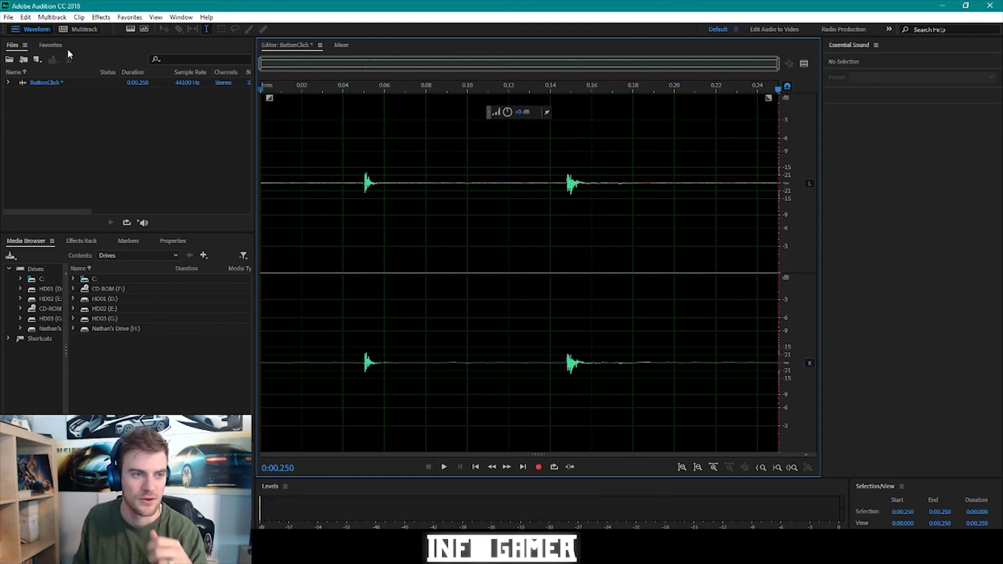
- Amplify the click by 5 dB on both channels
click(101, 17)
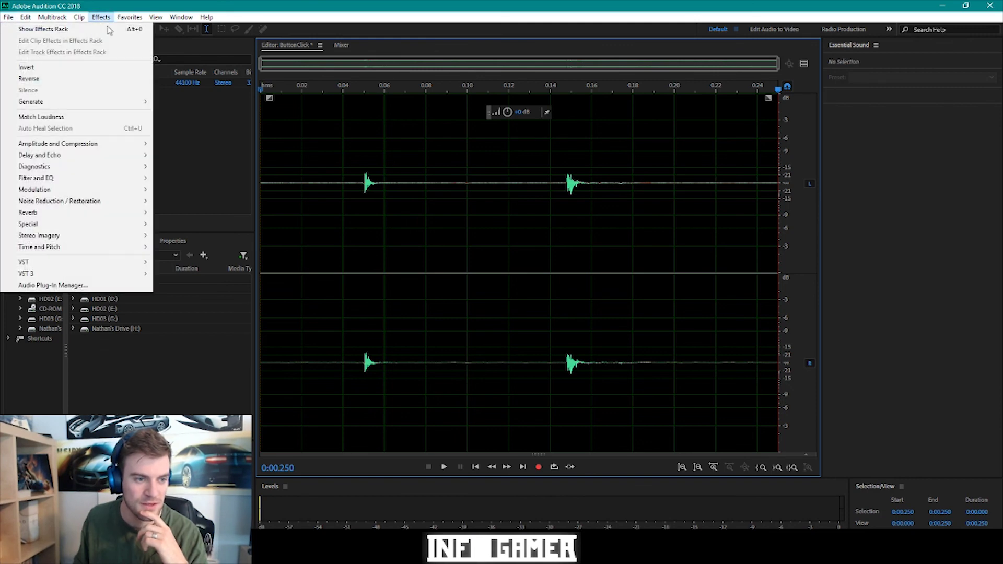
mouse_move(68, 150)
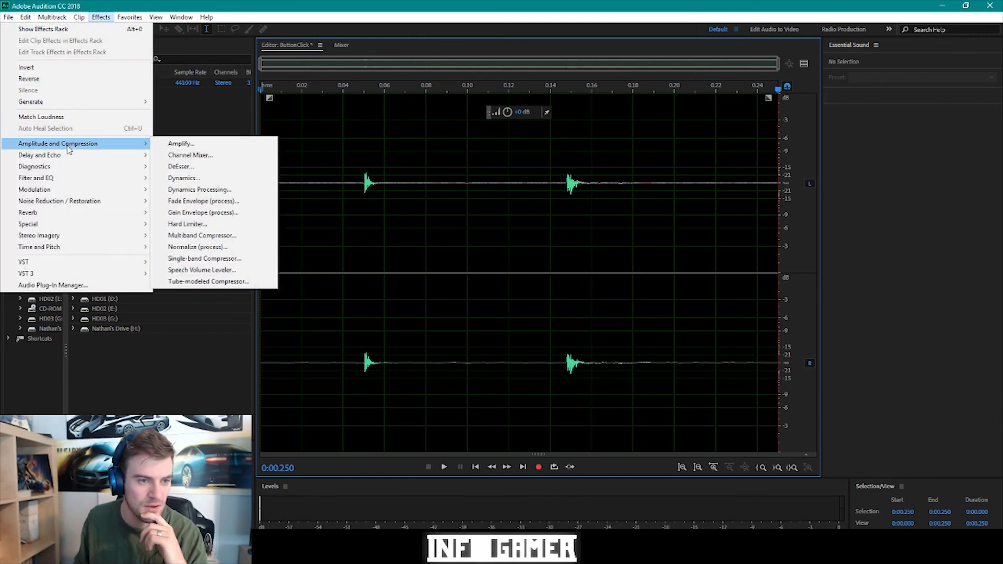
click(290, 169)
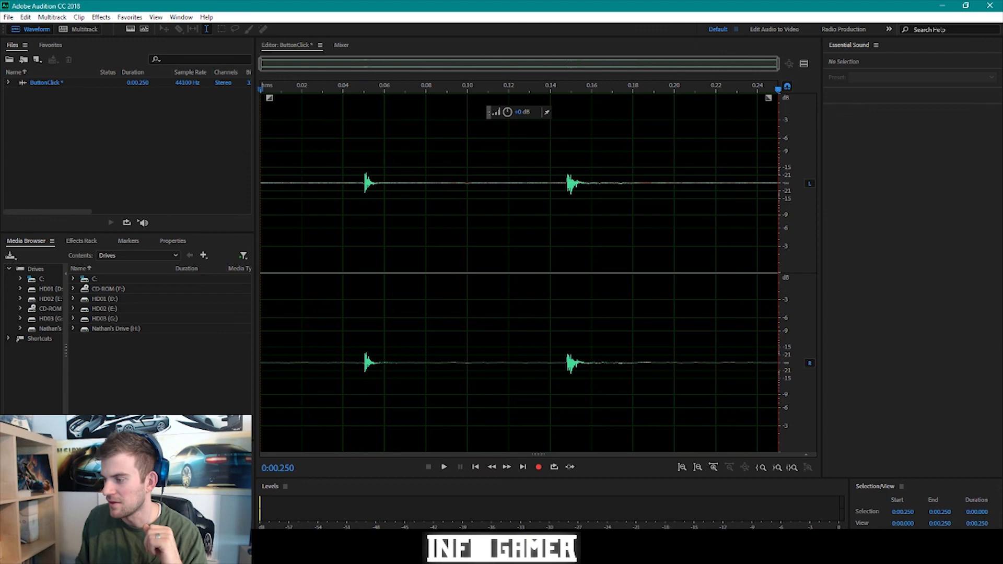
drag(683, 168, 378, 131)
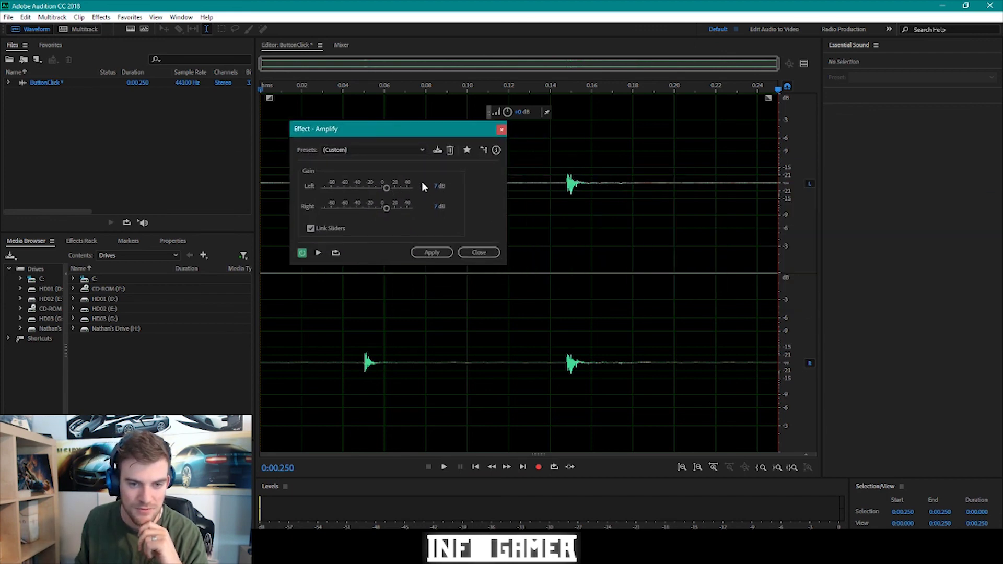
drag(386, 188, 386, 186)
click(435, 186)
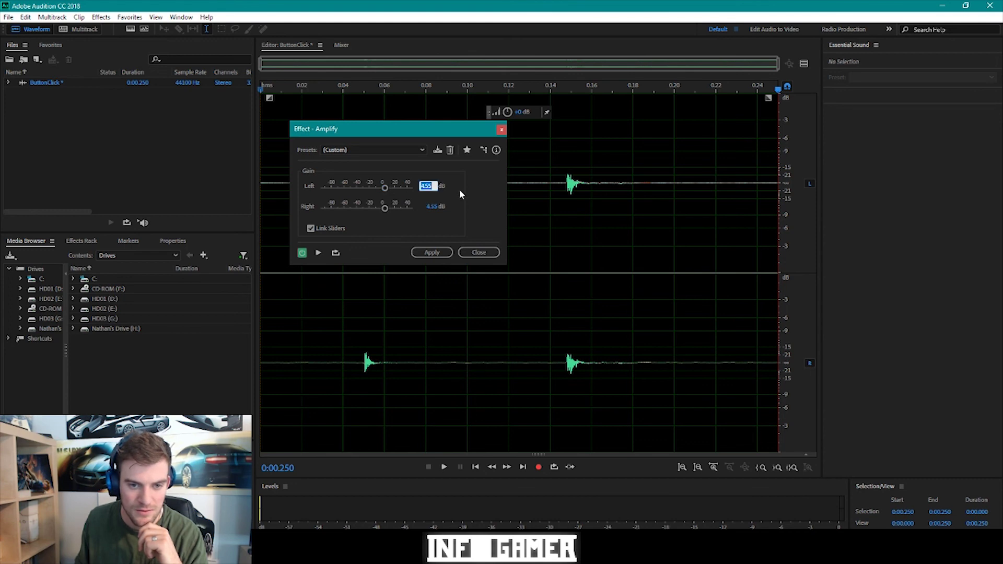
text(5)
key(Return)
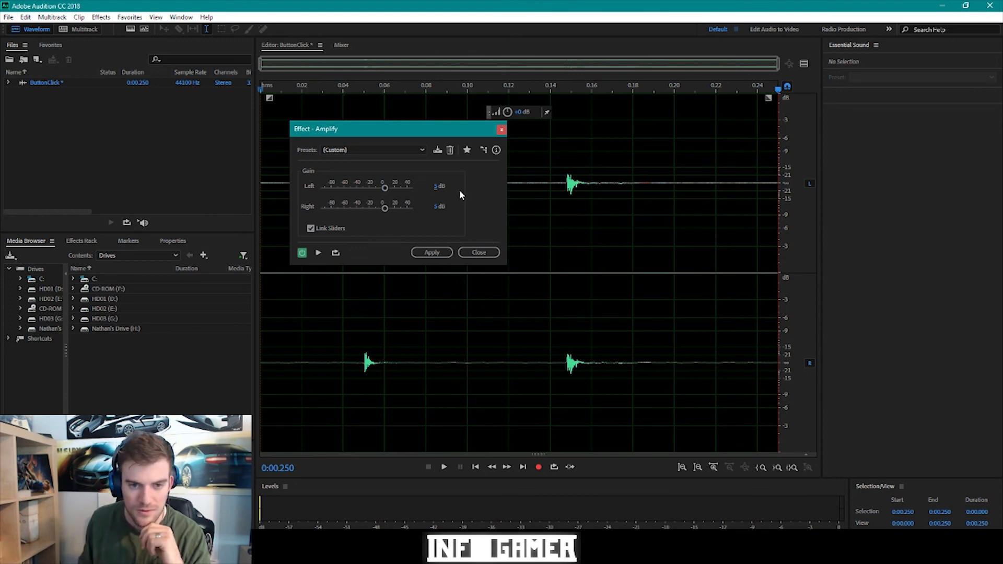
click(431, 253)
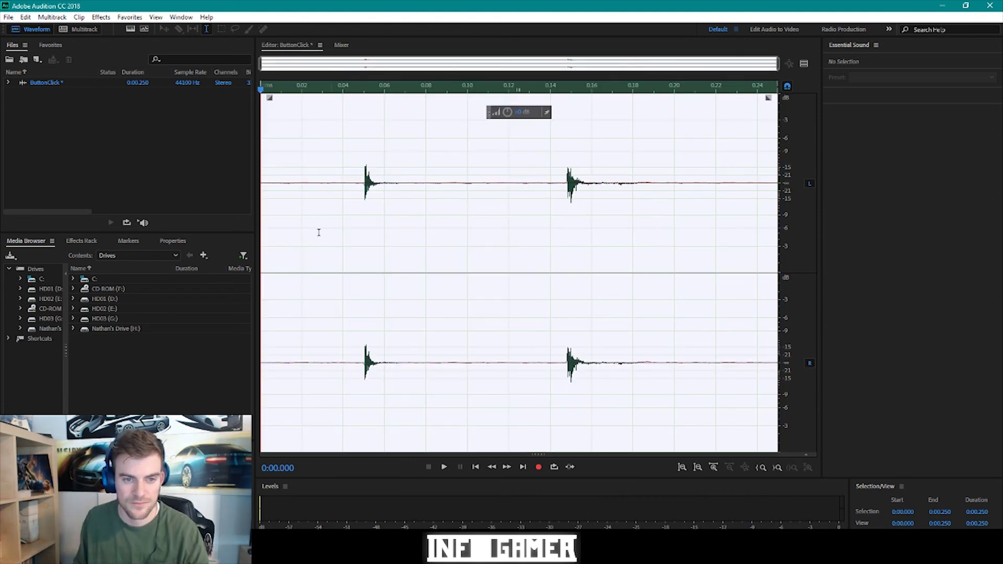
- Delete the 0.037 s silent lead-in so the click lasts 0.212 s
click(274, 220)
key(space)
key(space)
key(space)
key(space)
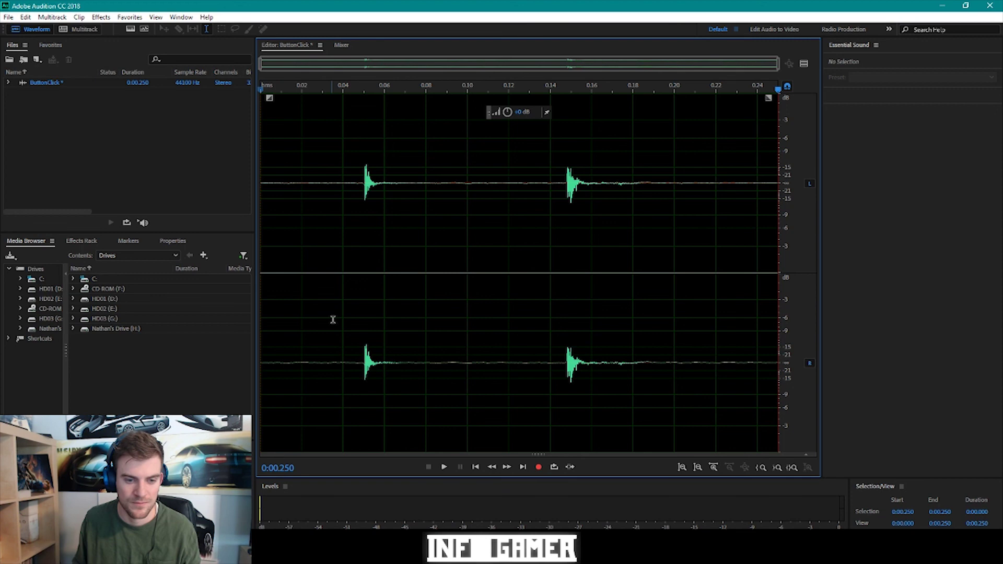
drag(337, 334, 213, 337)
key(Delete)
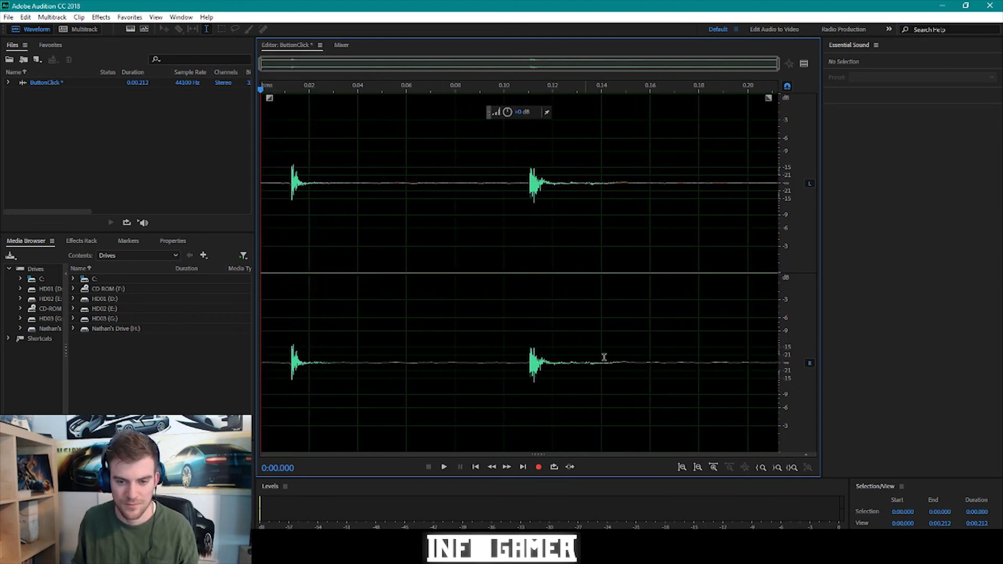
key(space)
key(space)
key(space)
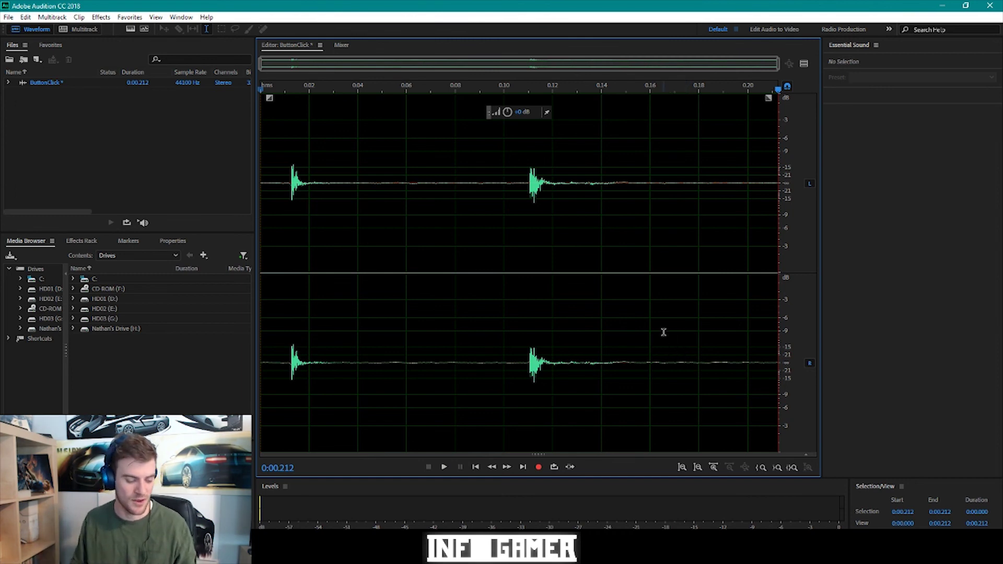
- Create a new Audio folder in TicTacToe's Assets as the save location
key(ctrl+s)
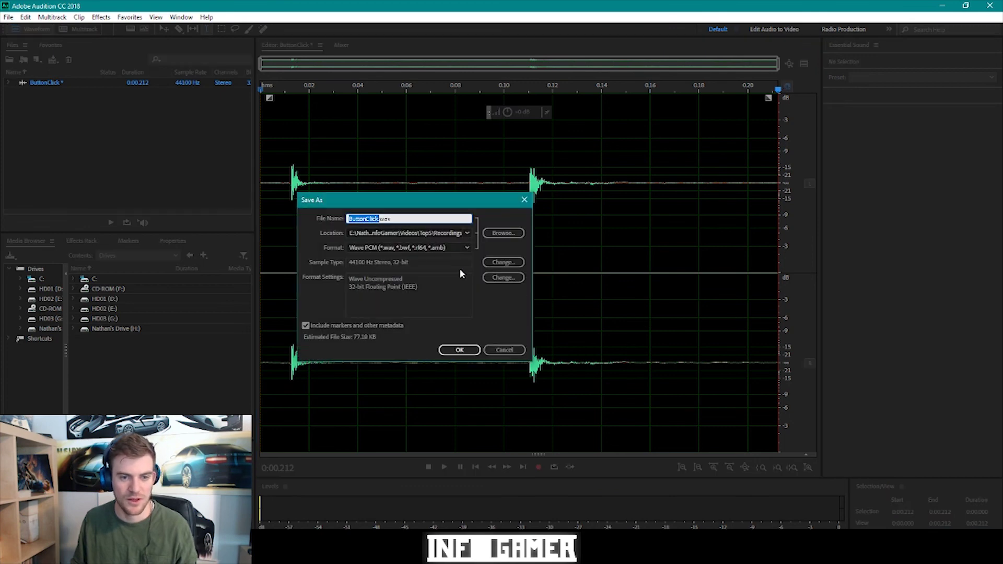
click(489, 233)
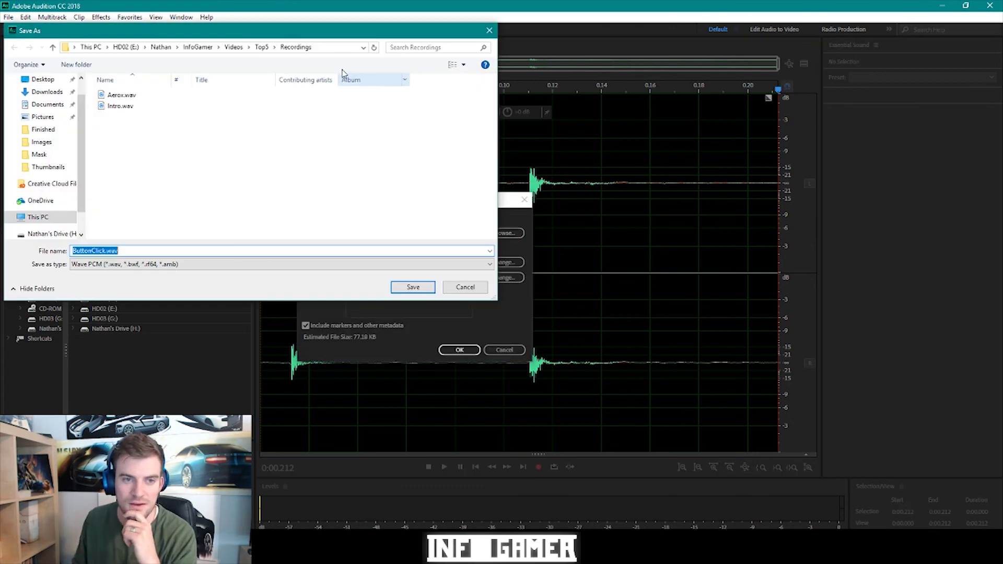
click(198, 49)
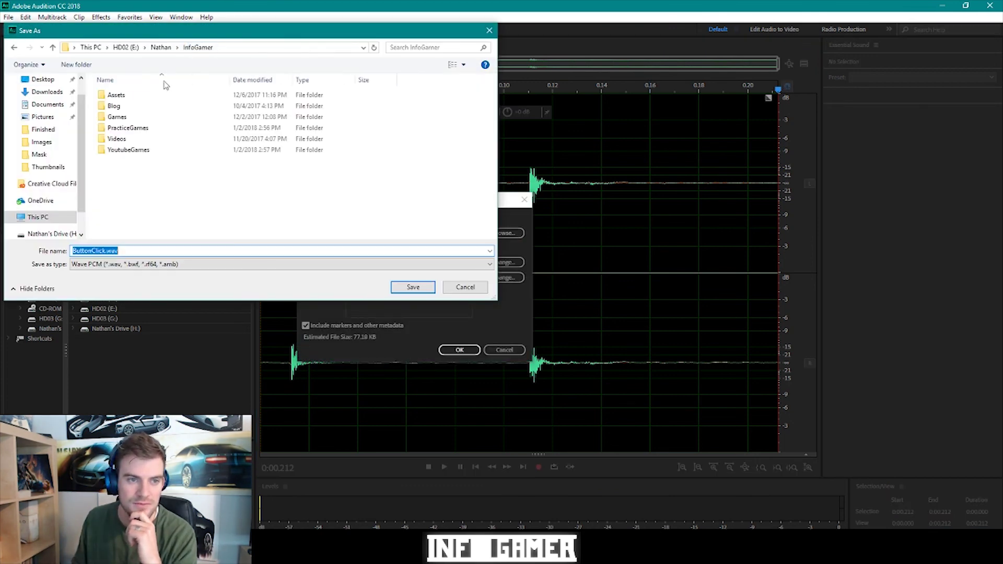
double_click(128, 150)
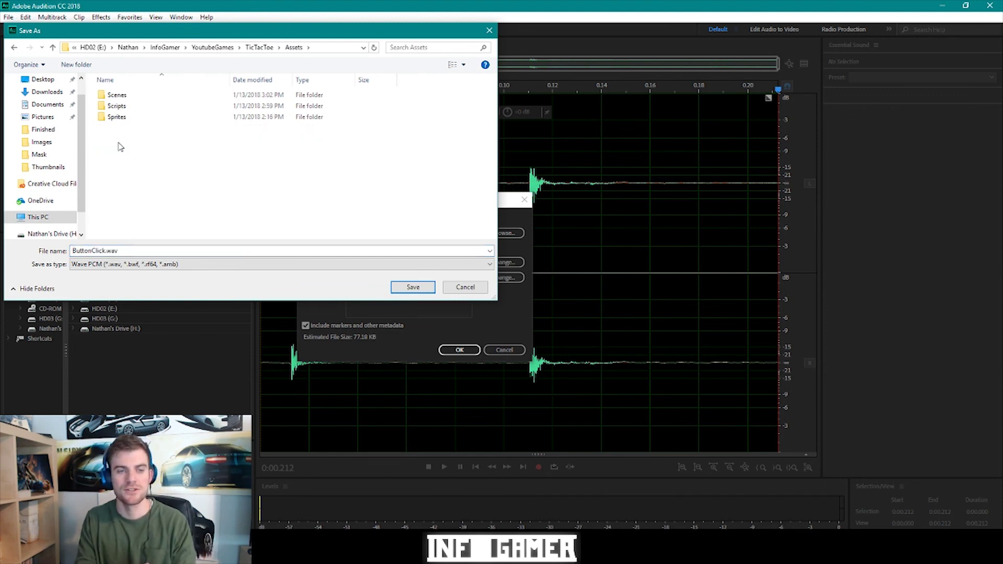
click(77, 64)
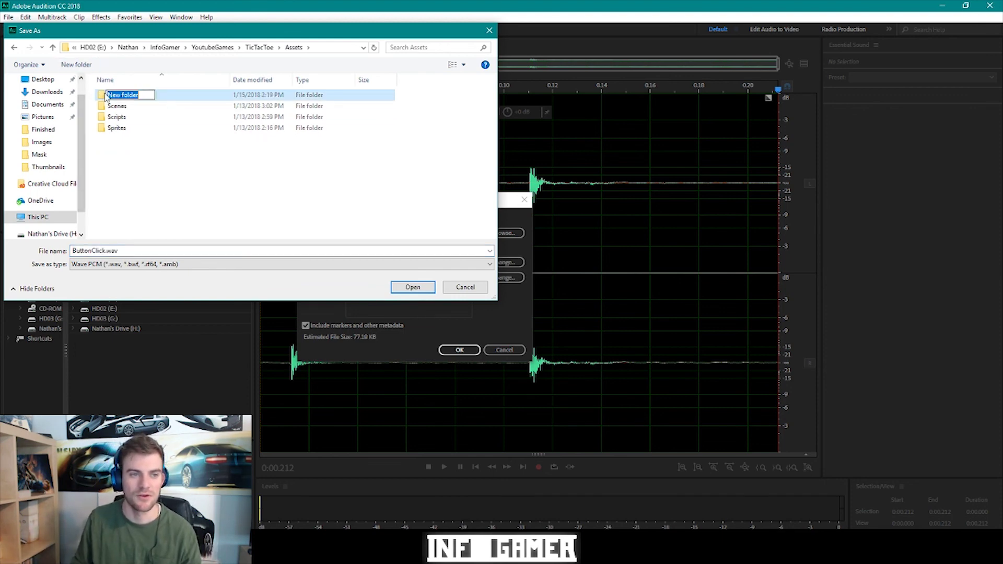
text(Au)
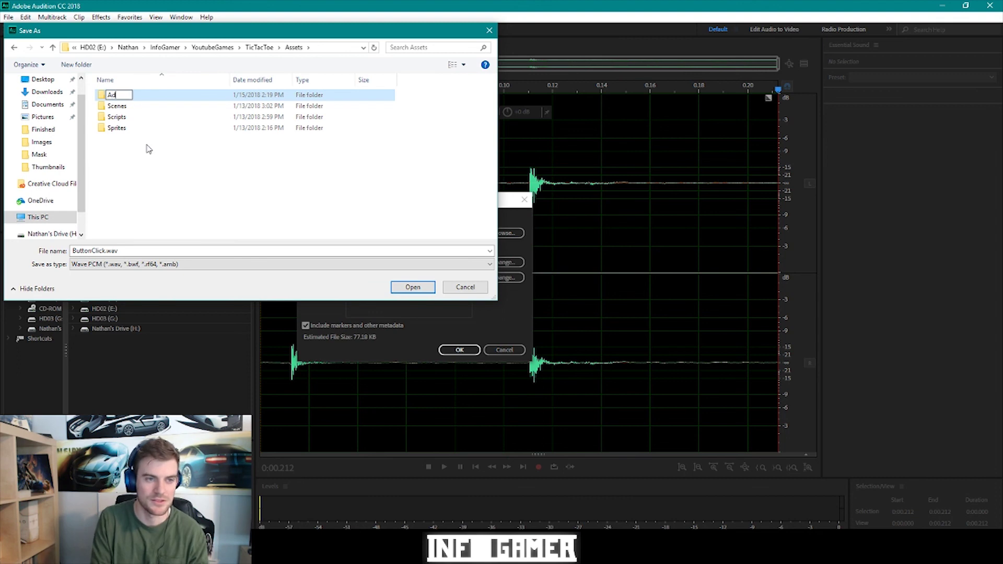
text(dio)
key(Return)
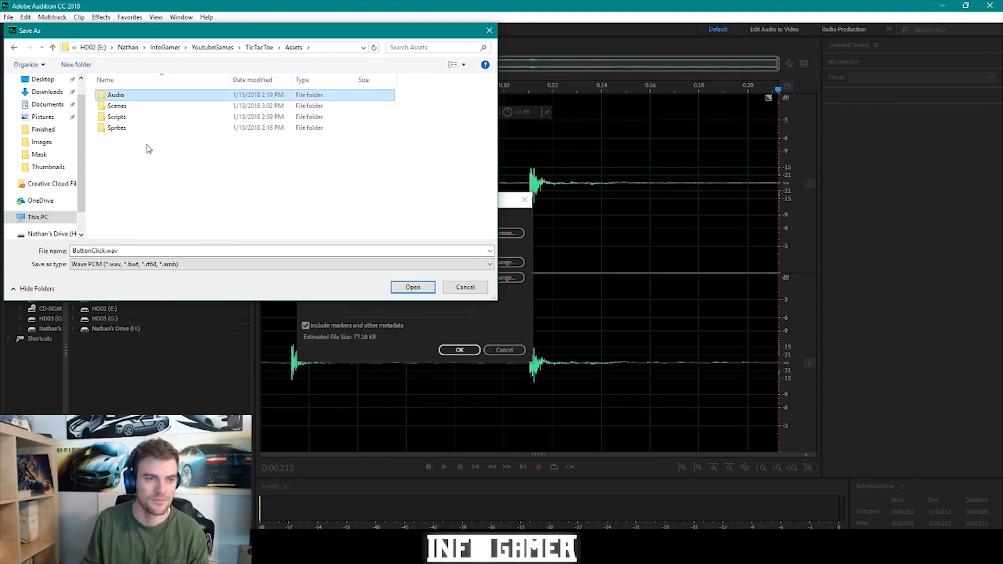
double_click(118, 99)
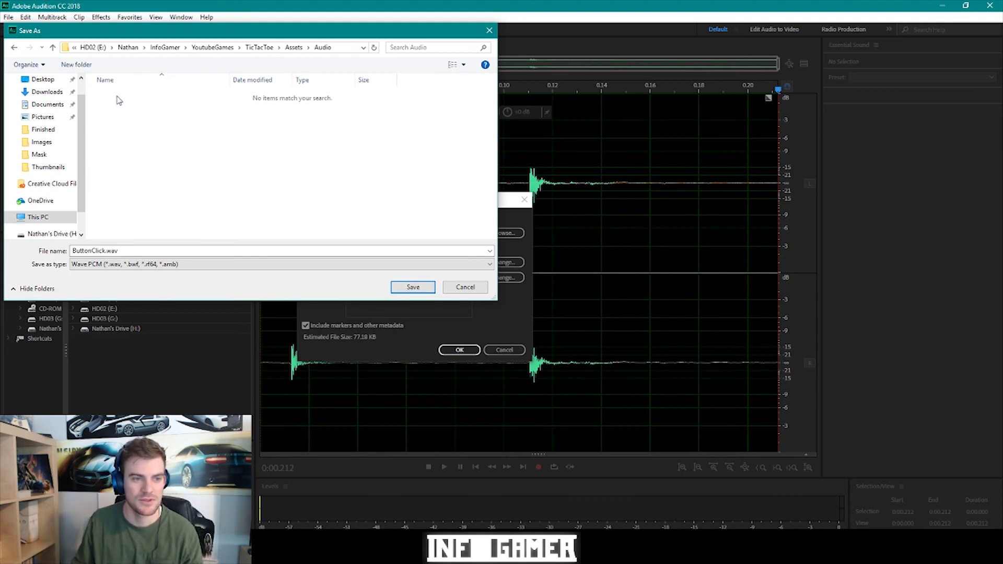
- Save as MP3 Audio ButtonClick.mp3 at 192 Kbps, accepting the lossy-format warning
click(142, 264)
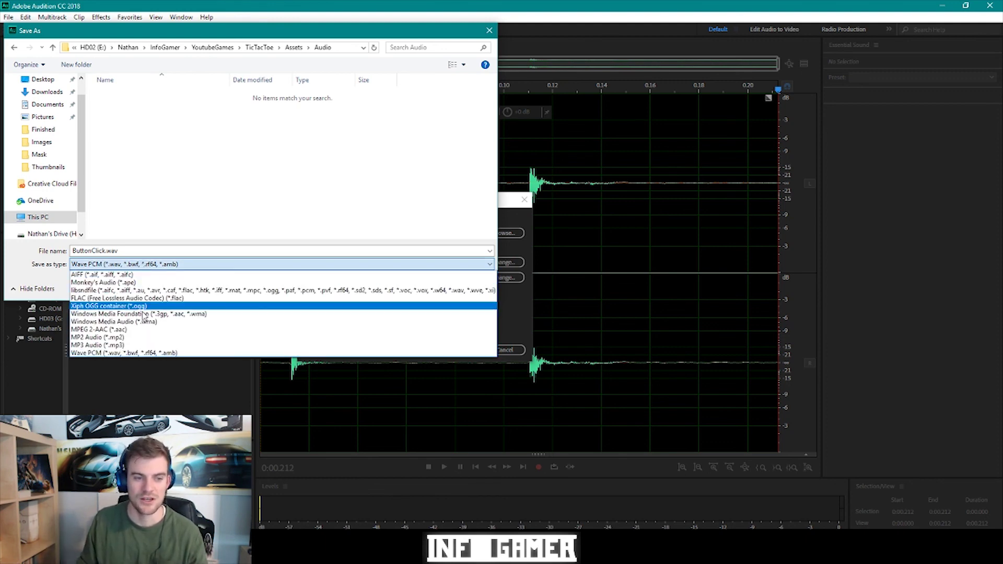
click(121, 345)
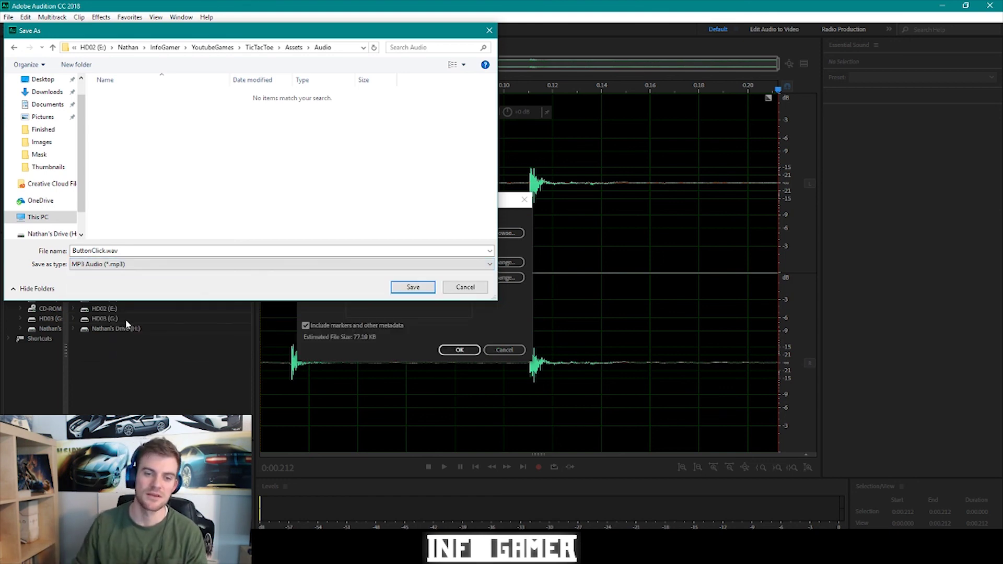
click(409, 288)
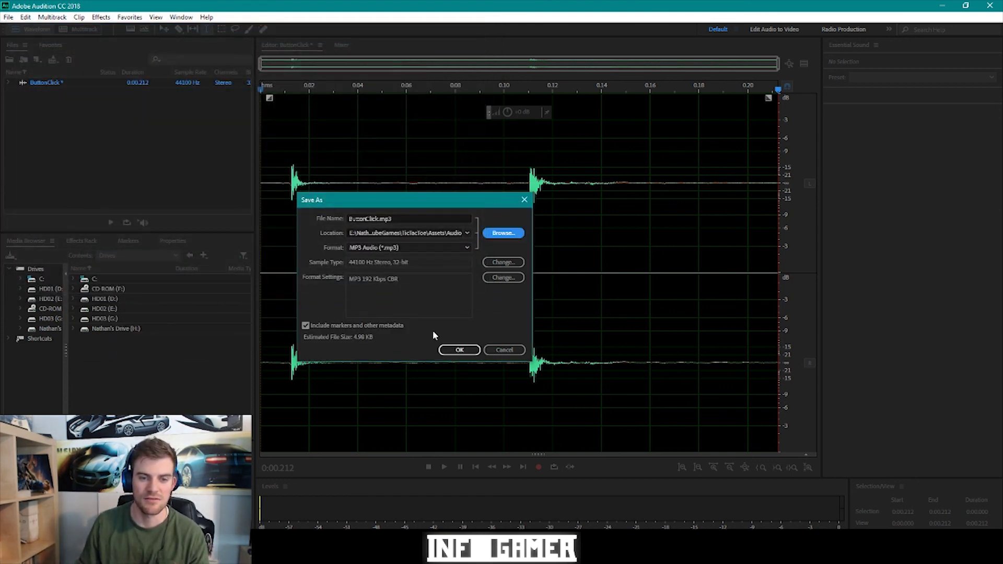
click(472, 351)
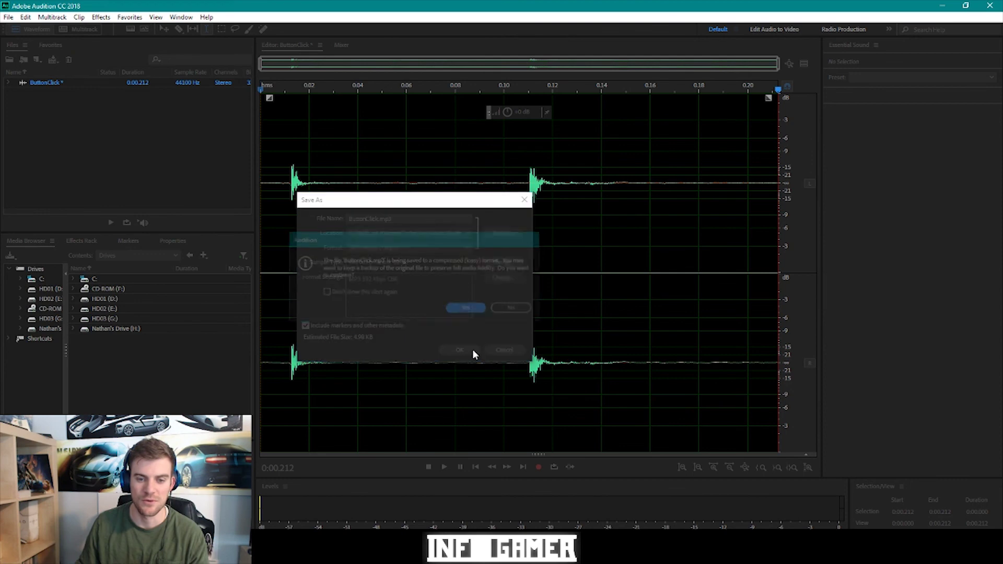
click(471, 313)
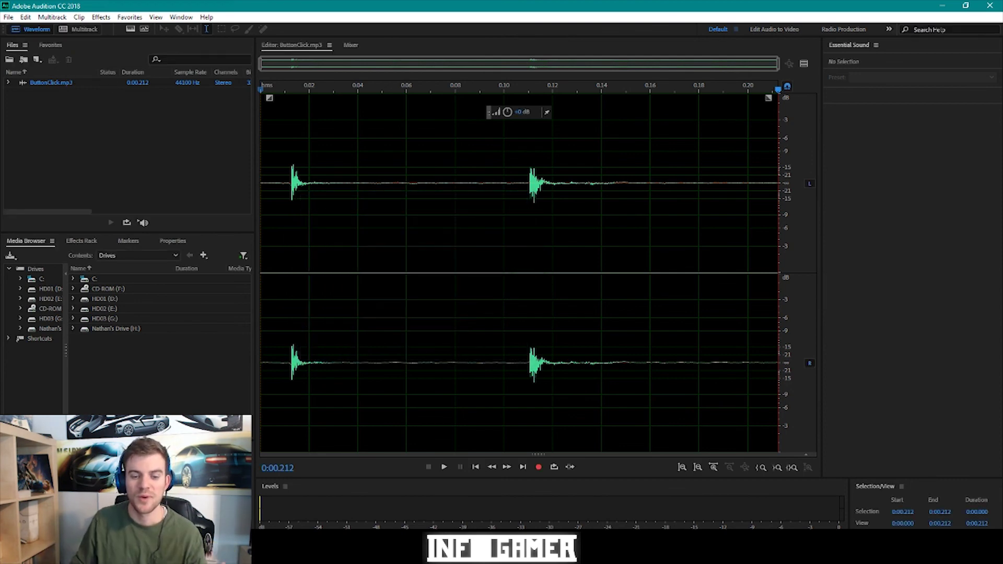
- Switch to Unity and open Assets/Audio to see the ButtonClick asset
key(alt+Tab)
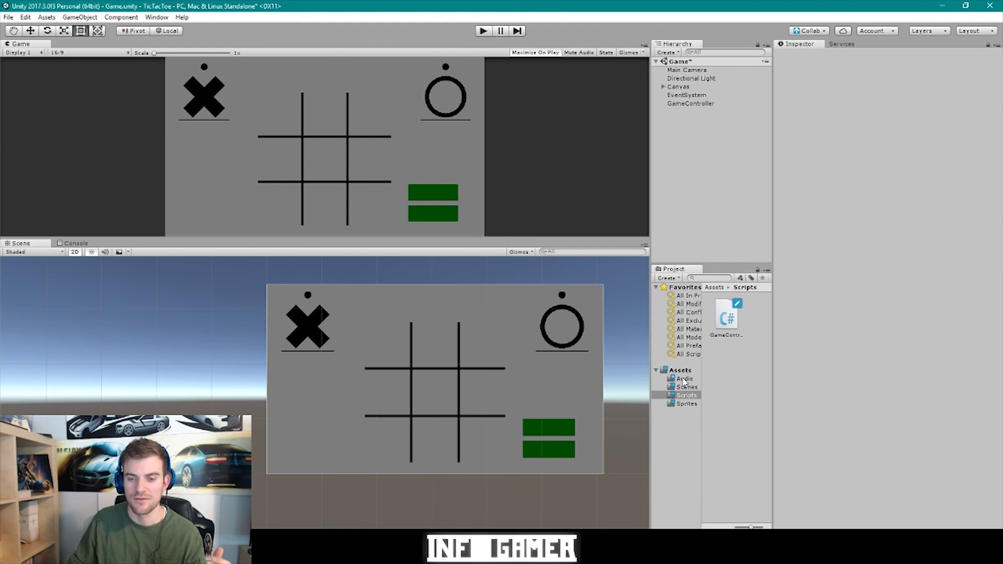
click(683, 379)
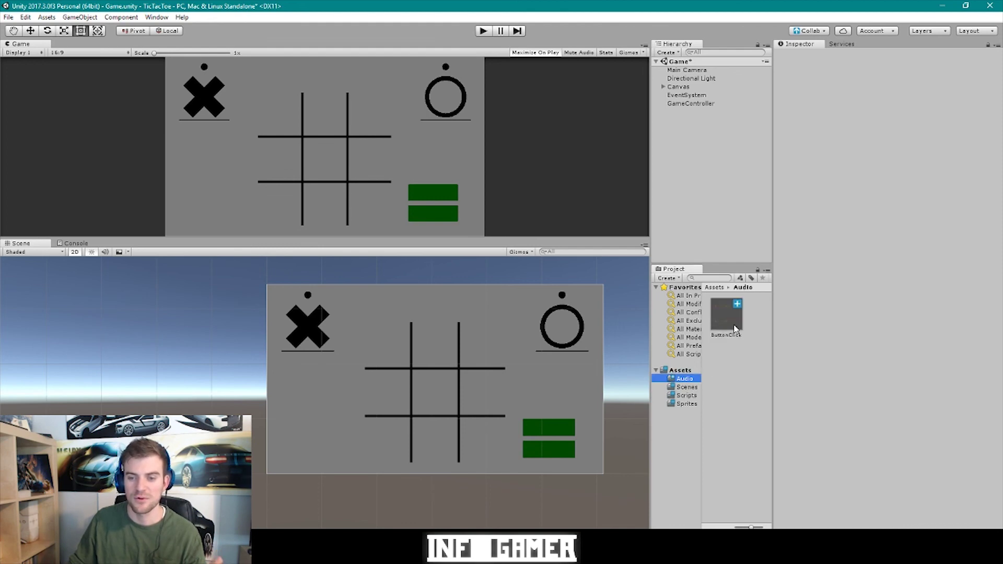